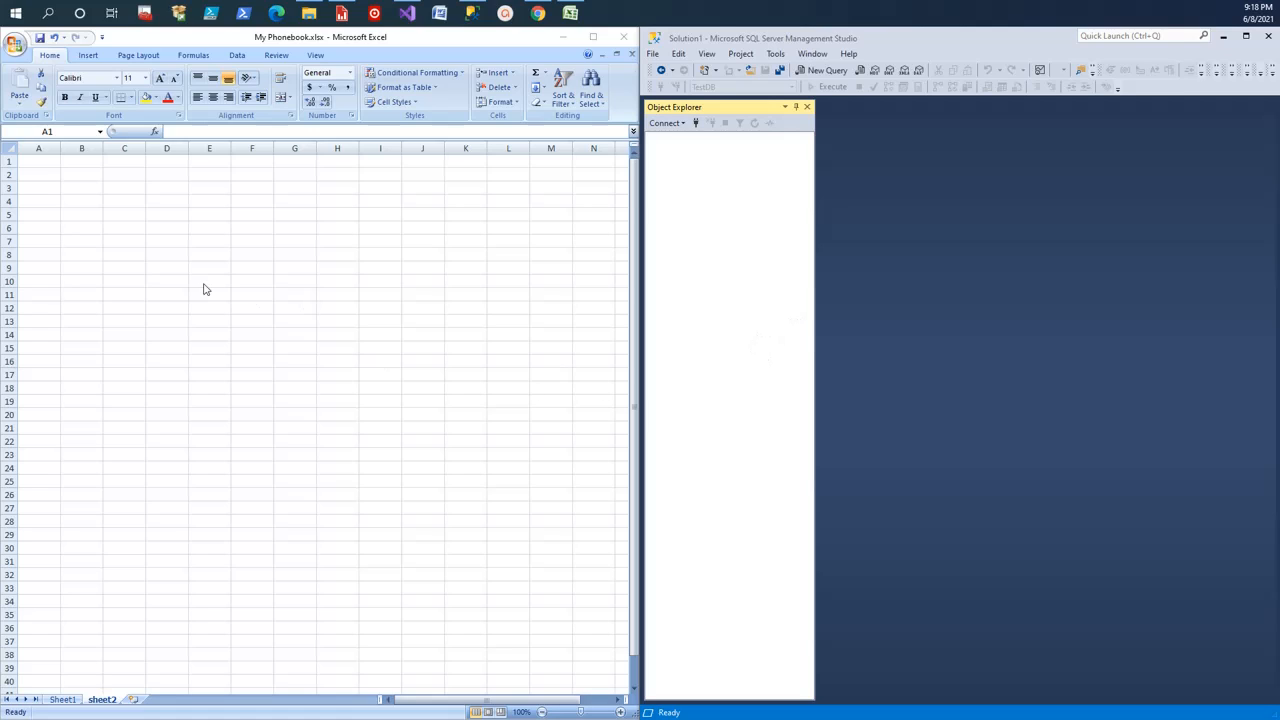
Show Sheet1 of the My Phonebook workbook and look over its column headers
left_click(40, 165)
left_click(80, 164)
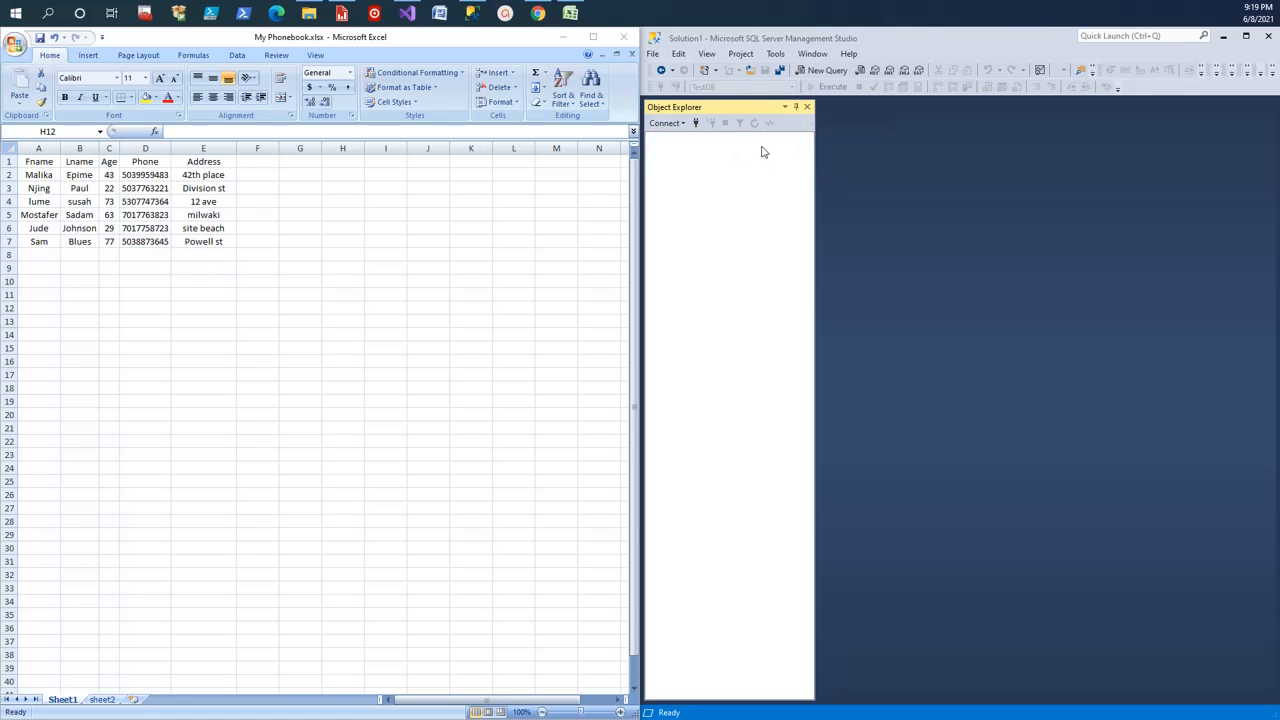
Connect Object Explorer to the NDELISYS database engine with Windows Authentication and widen it
left_click(696, 122)
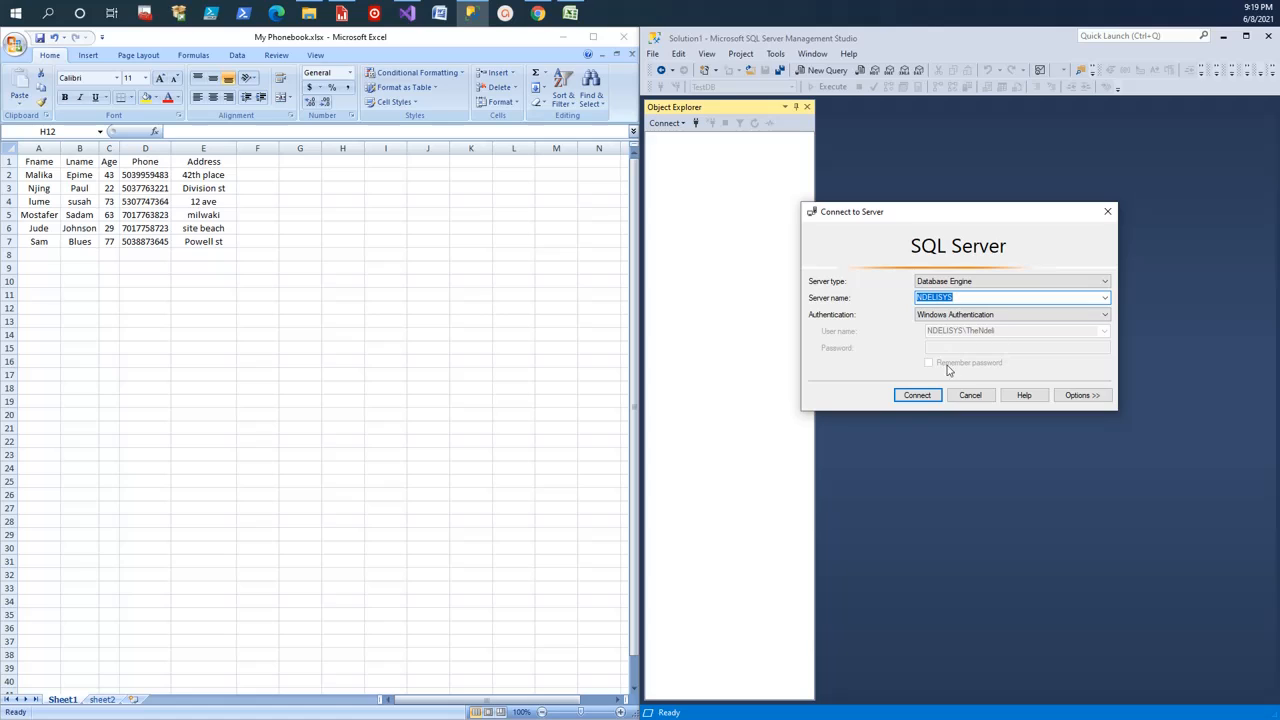
left_click(918, 396)
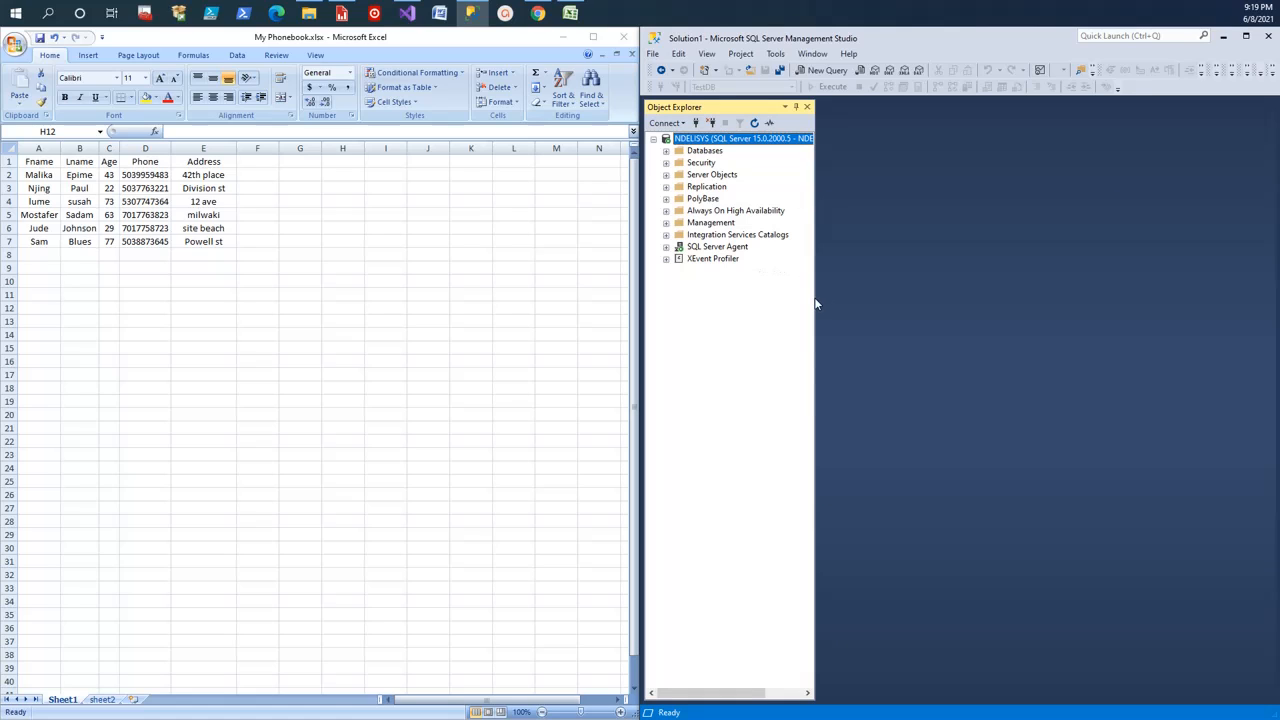
left_click_drag(817, 297, 850, 346)
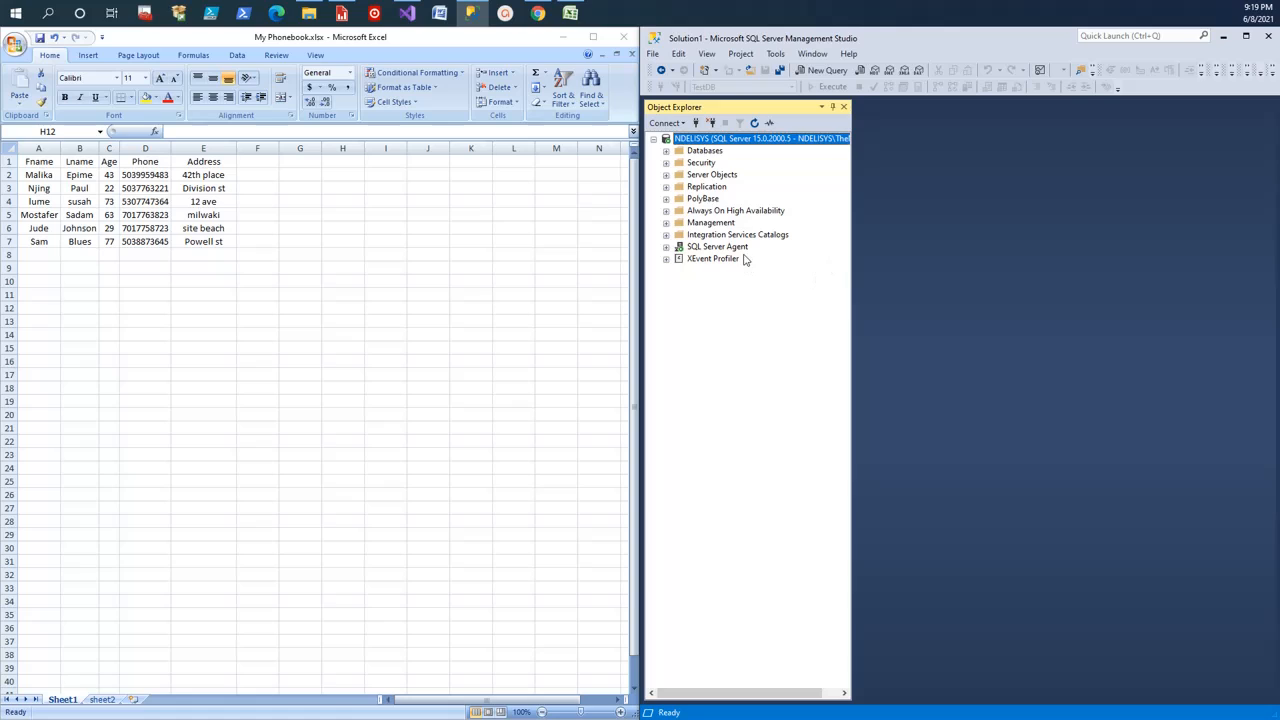
Expand the server's databases down to the Tables folder of TestDB
left_click(666, 150)
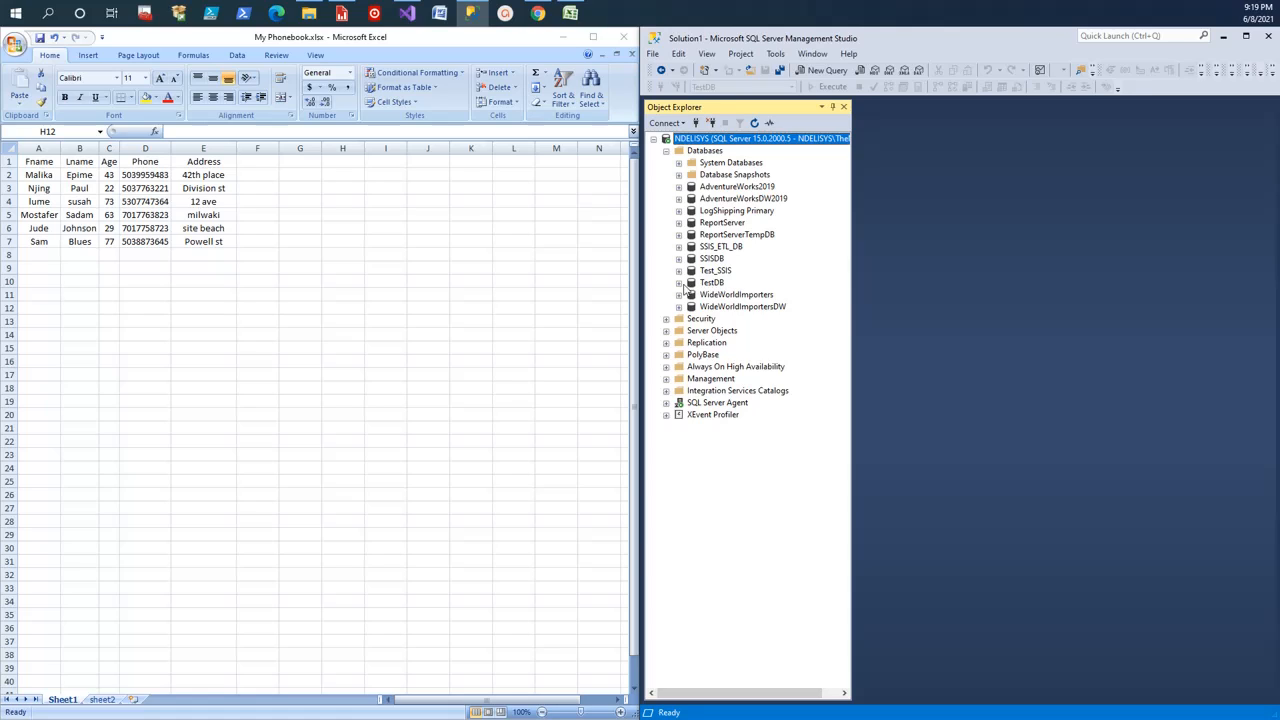
left_click(679, 284)
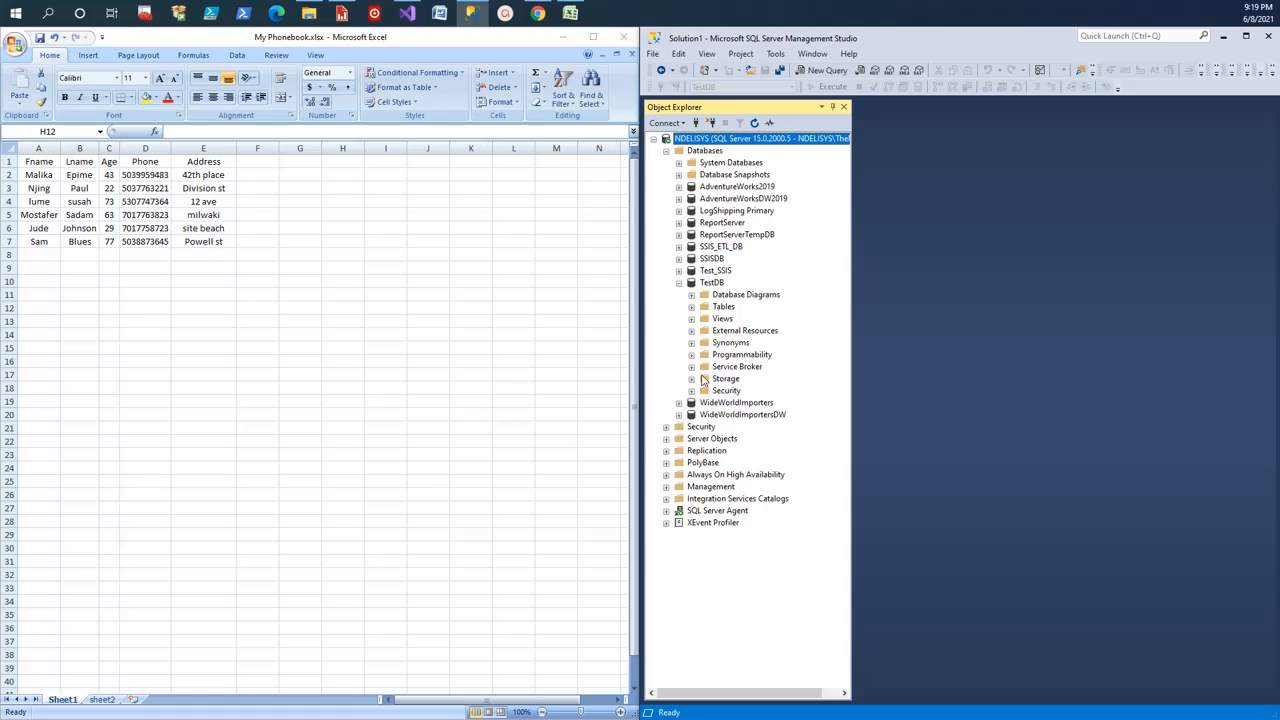
left_click(692, 307)
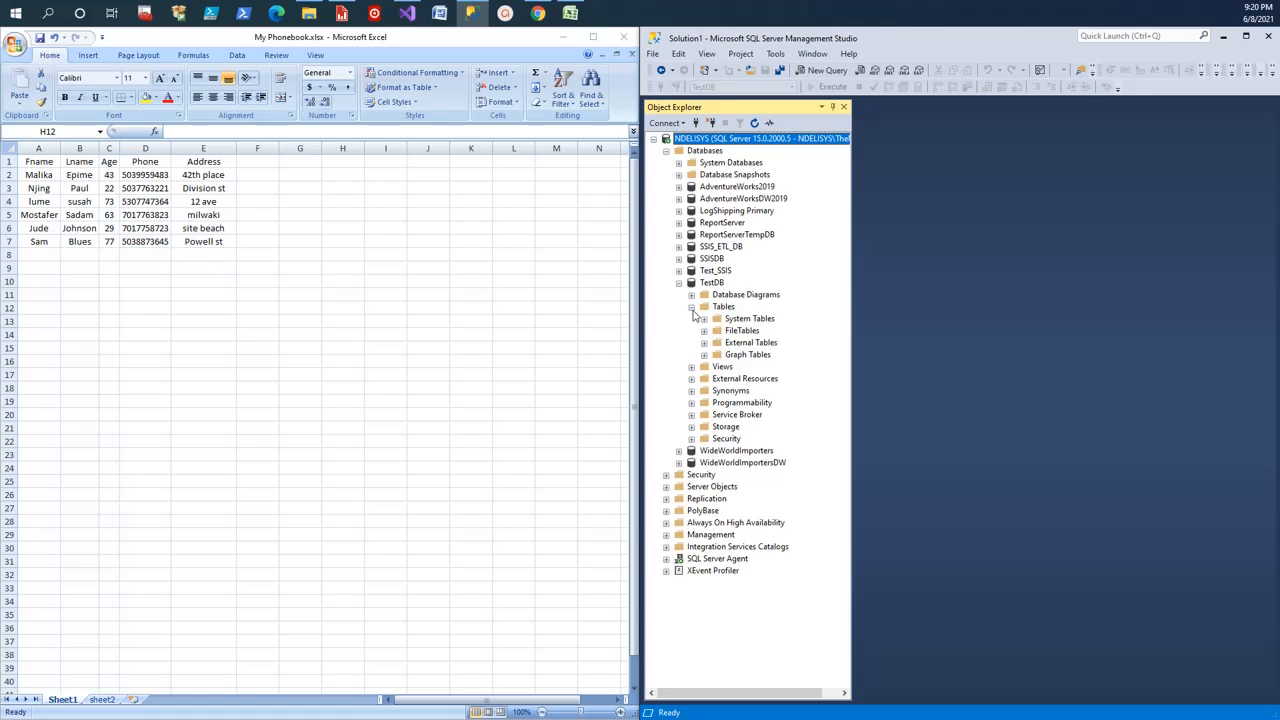
Start the Import Data wizard for the TestDB database and proceed to choosing a data source
left_click(713, 284)
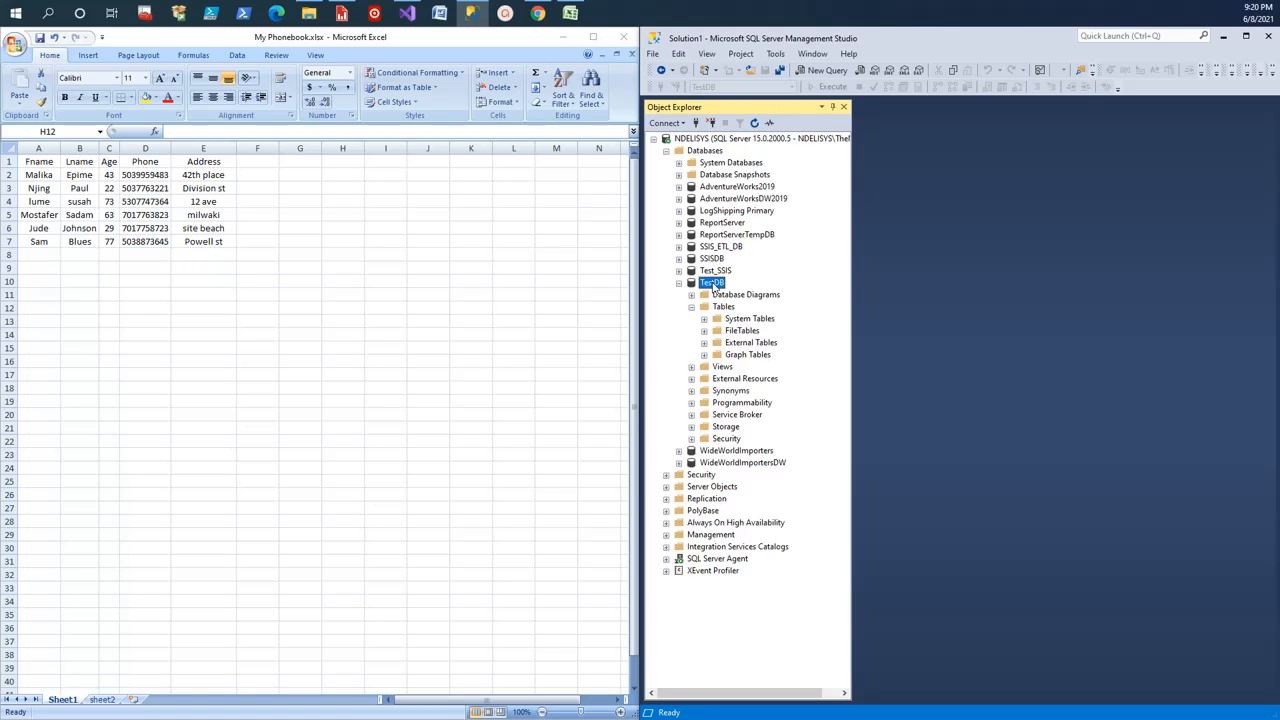
right_click(714, 285)
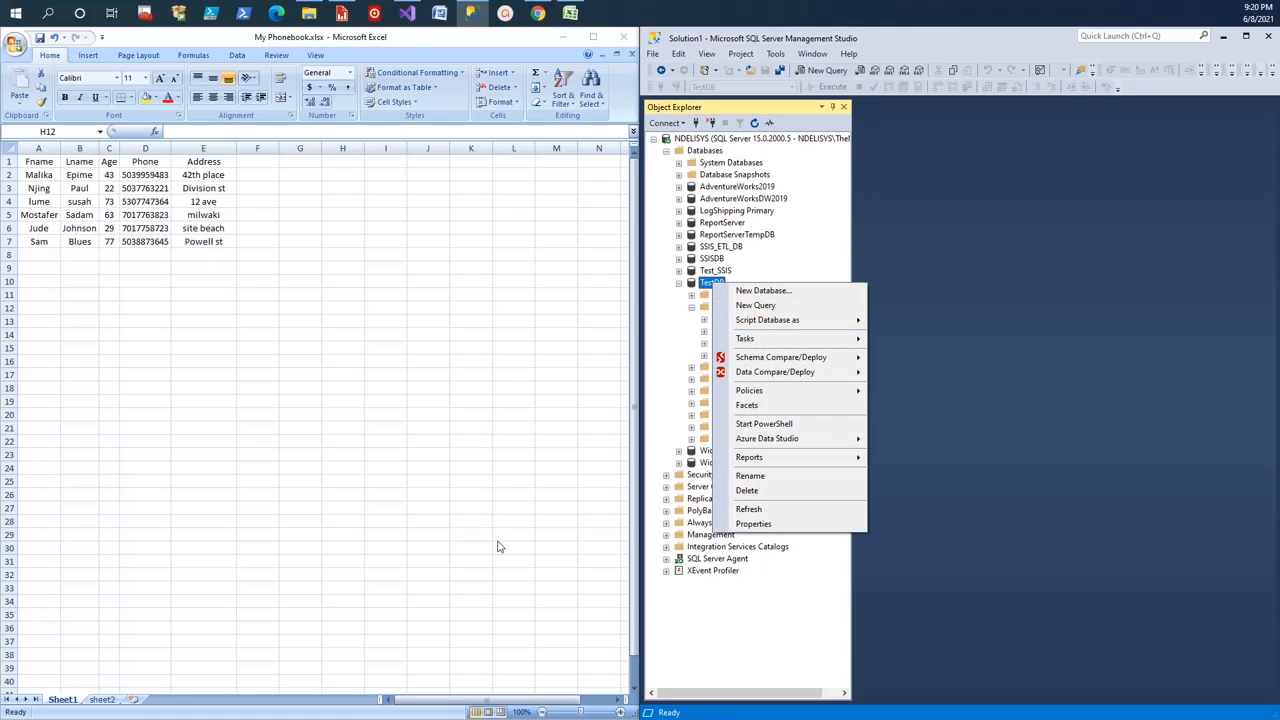
mouse_move(766, 343)
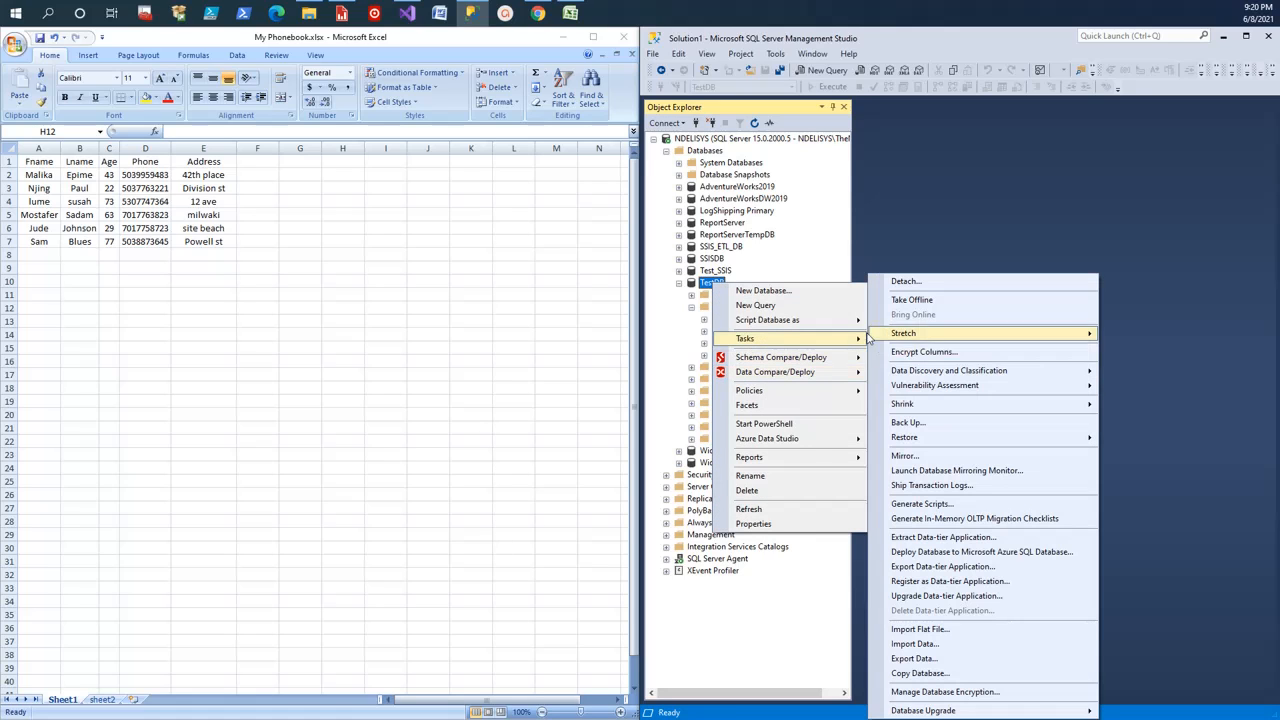
left_click(929, 648)
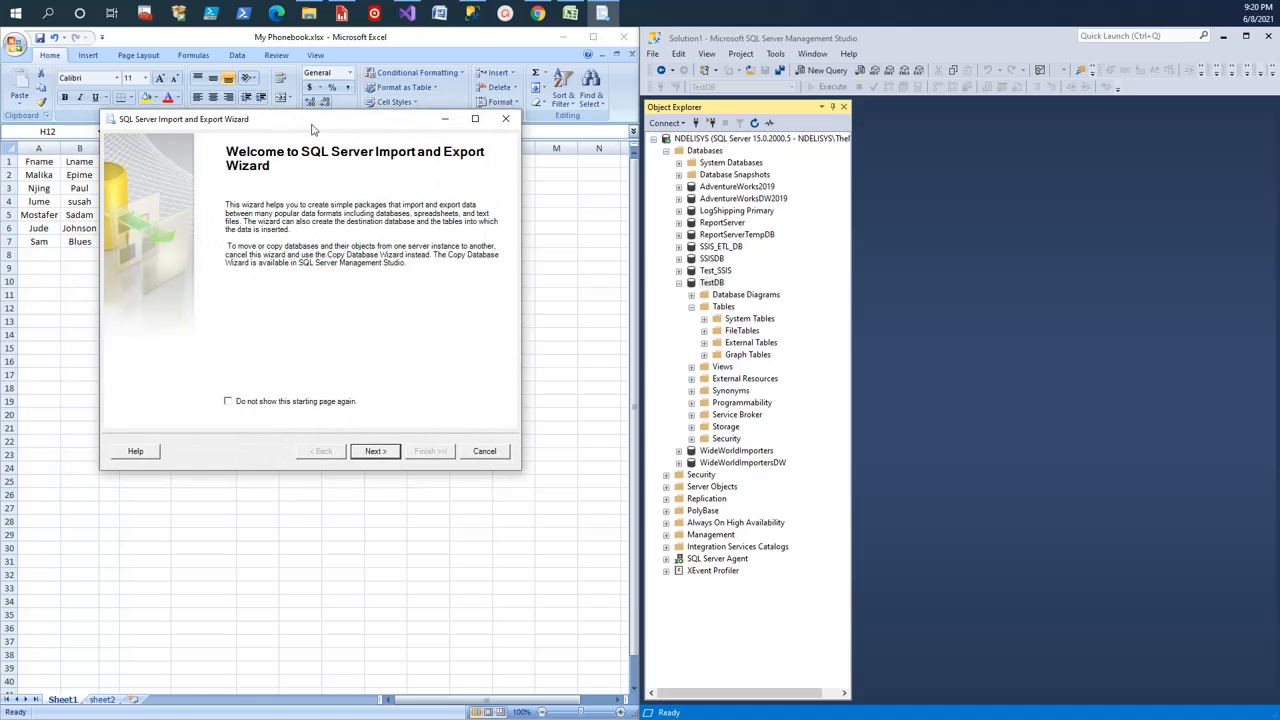
left_click_drag(308, 140, 706, 238)
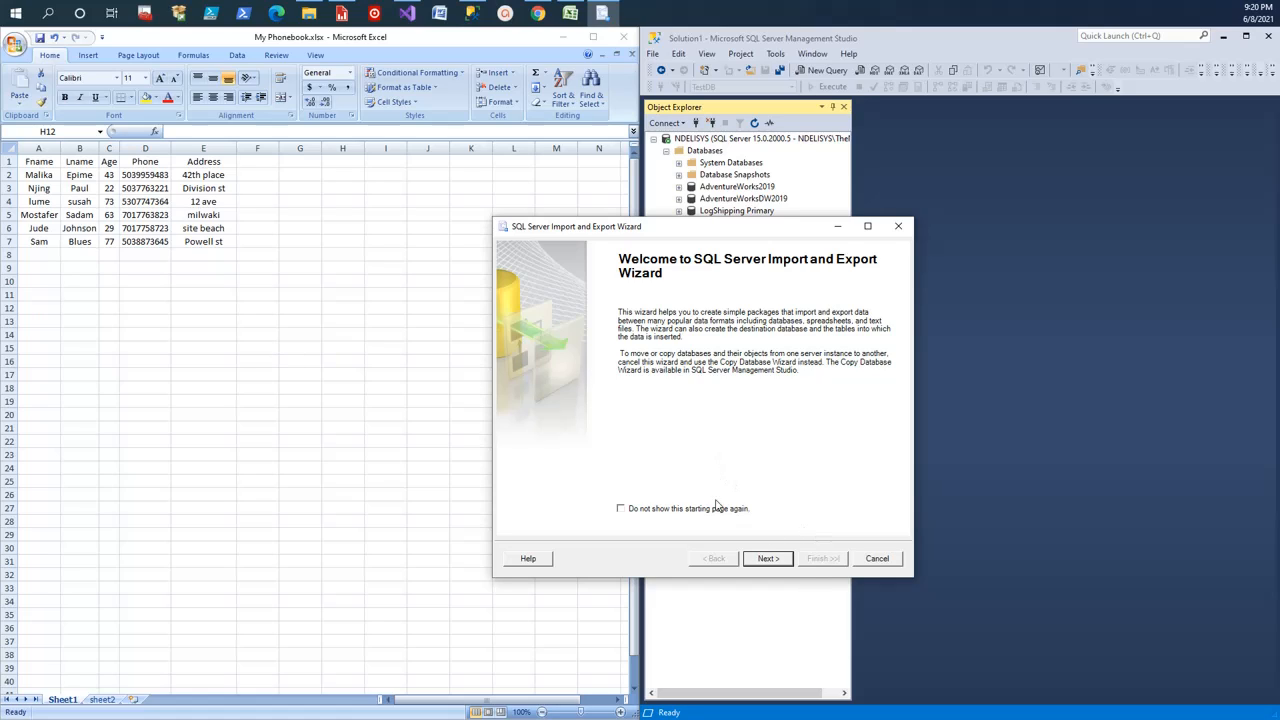
left_click(768, 559)
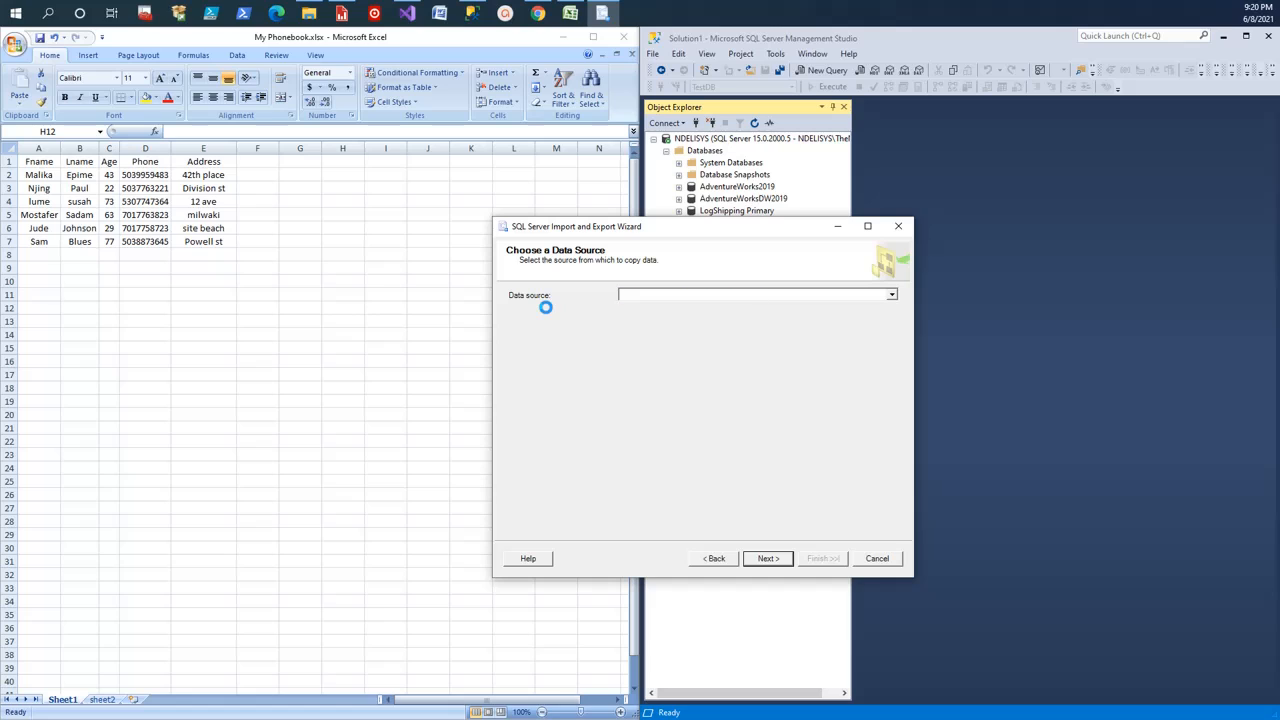
Set the import source to the Microsoft Excel 2007-2010 file My Phonebook.xlsx on the desktop, with column names in the first row
left_click(891, 297)
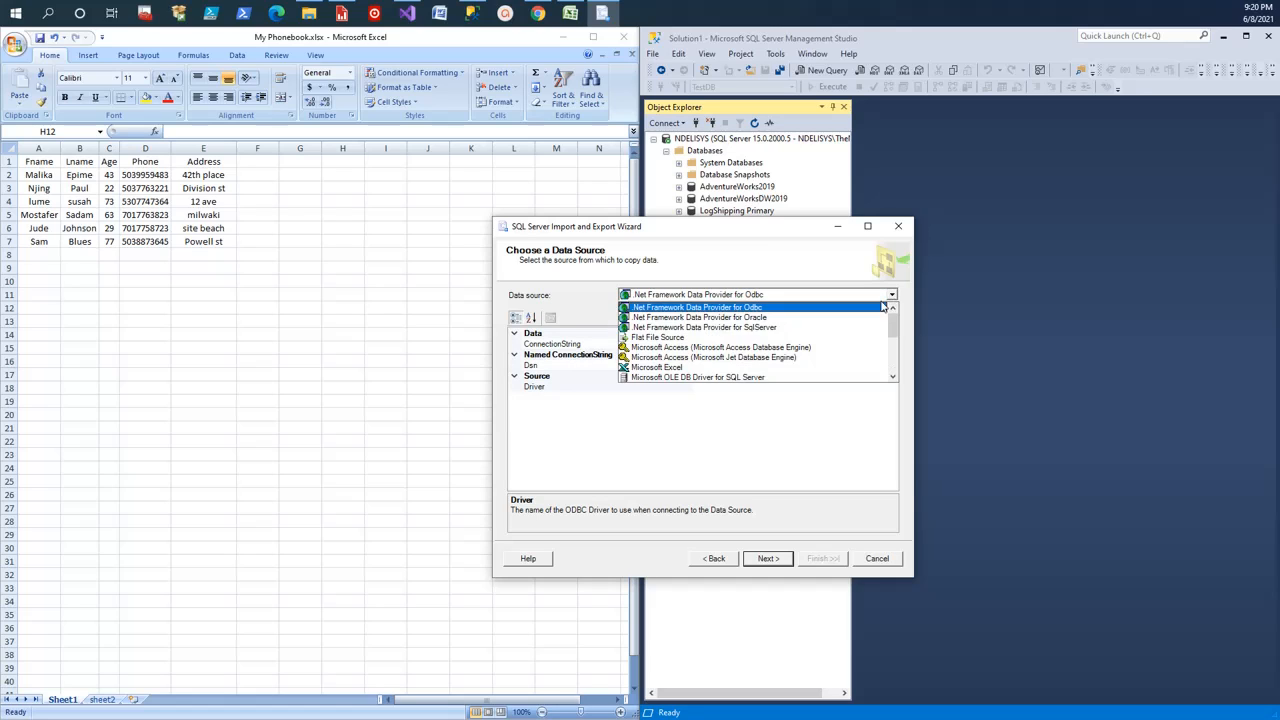
left_click(680, 368)
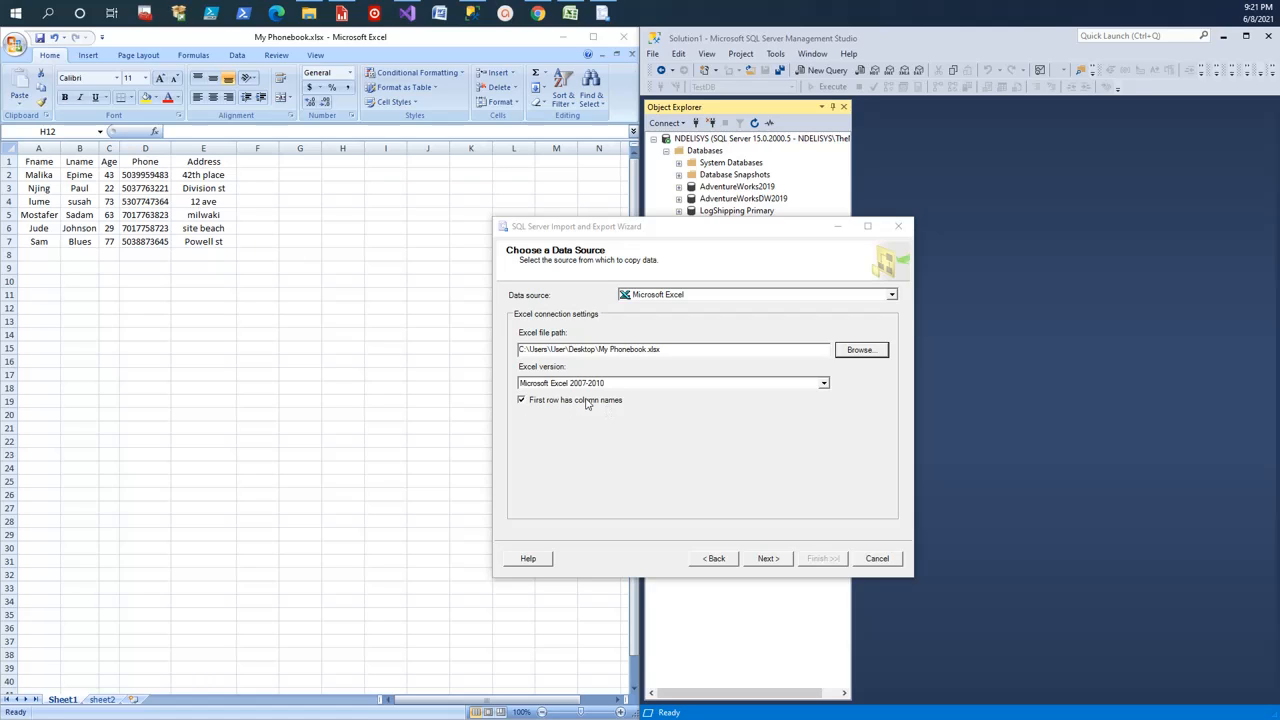
left_click(767, 558)
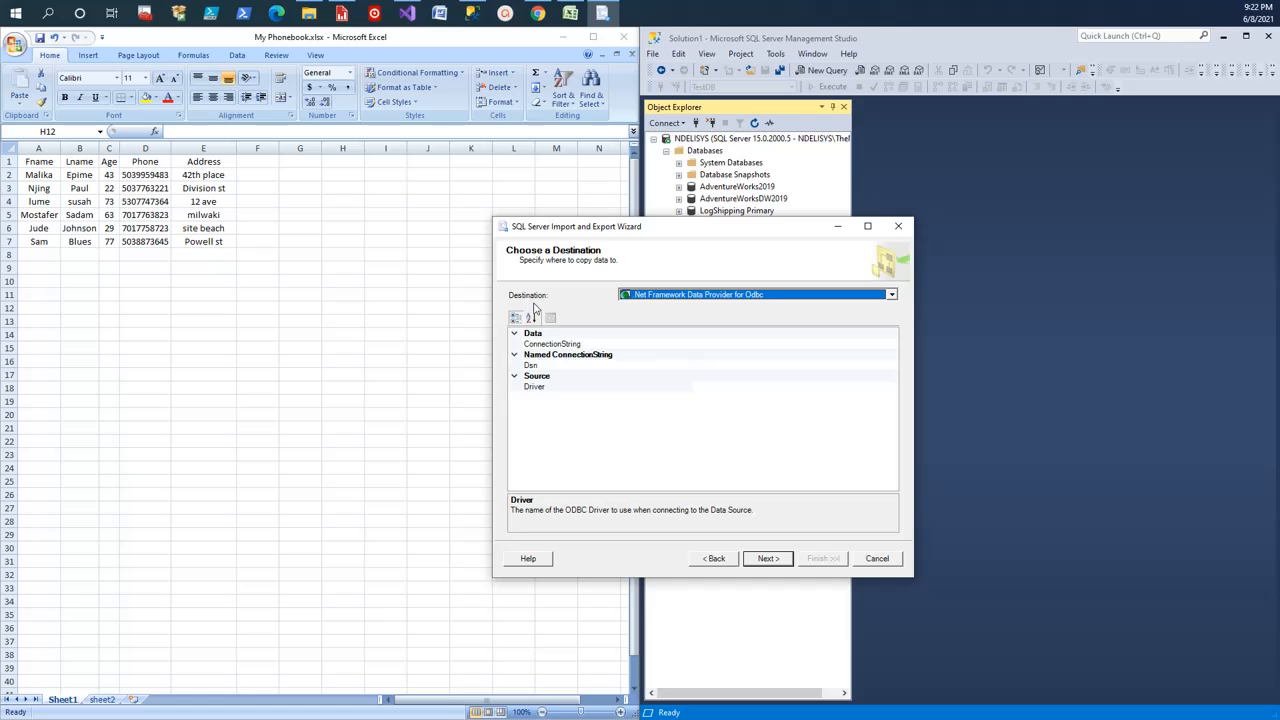
Set the import destination to SQL Server Native Client 11.0 on server NDELISYS with the TestDB database
left_click(891, 295)
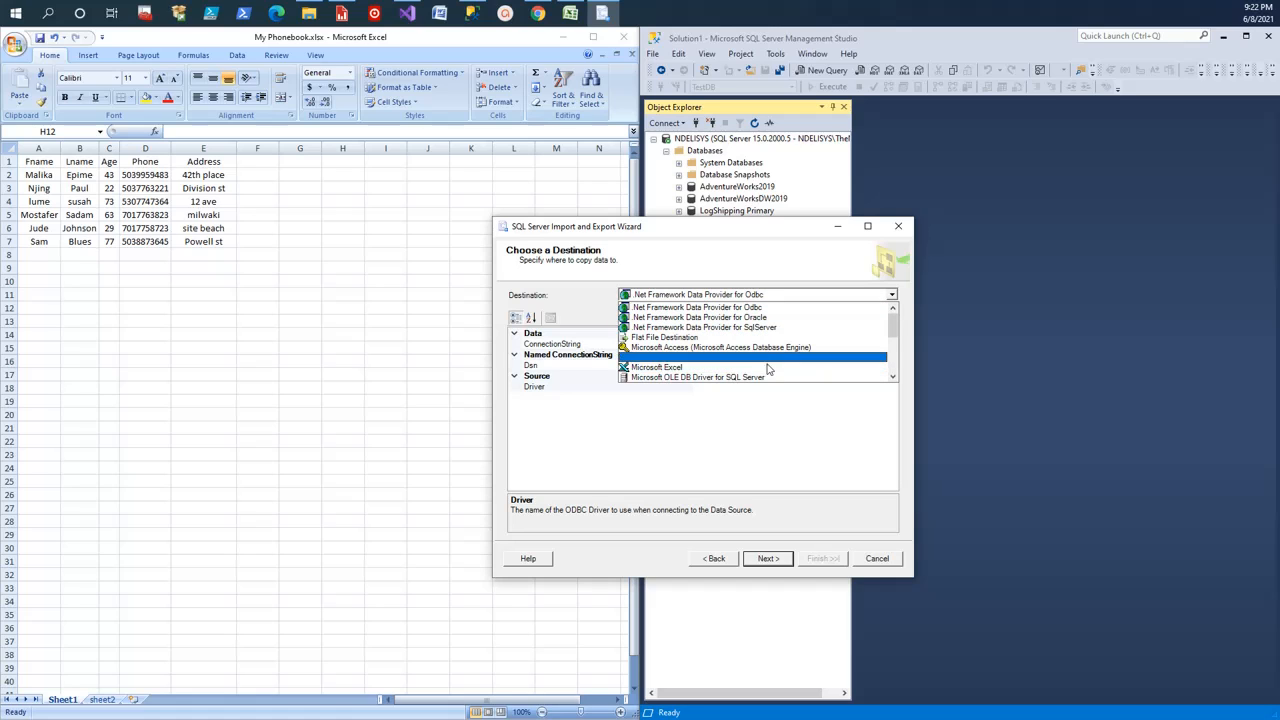
scroll(790, 350, "down", 3)
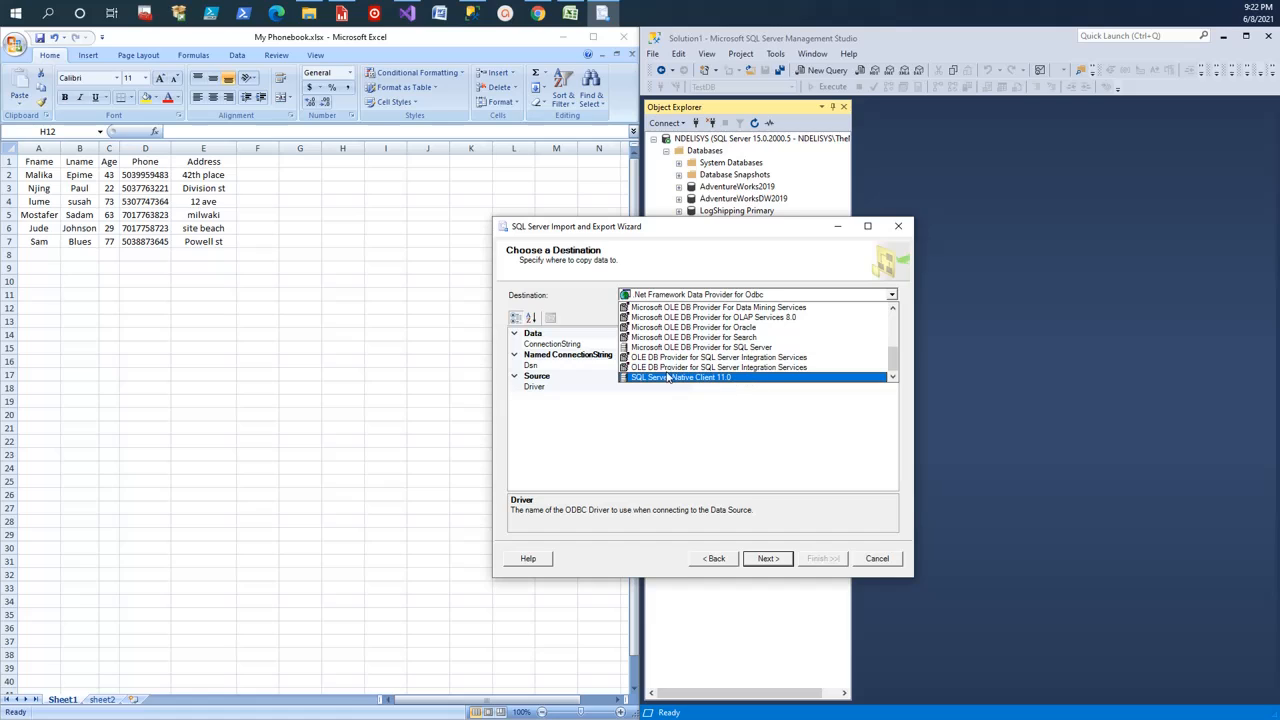
left_click(725, 379)
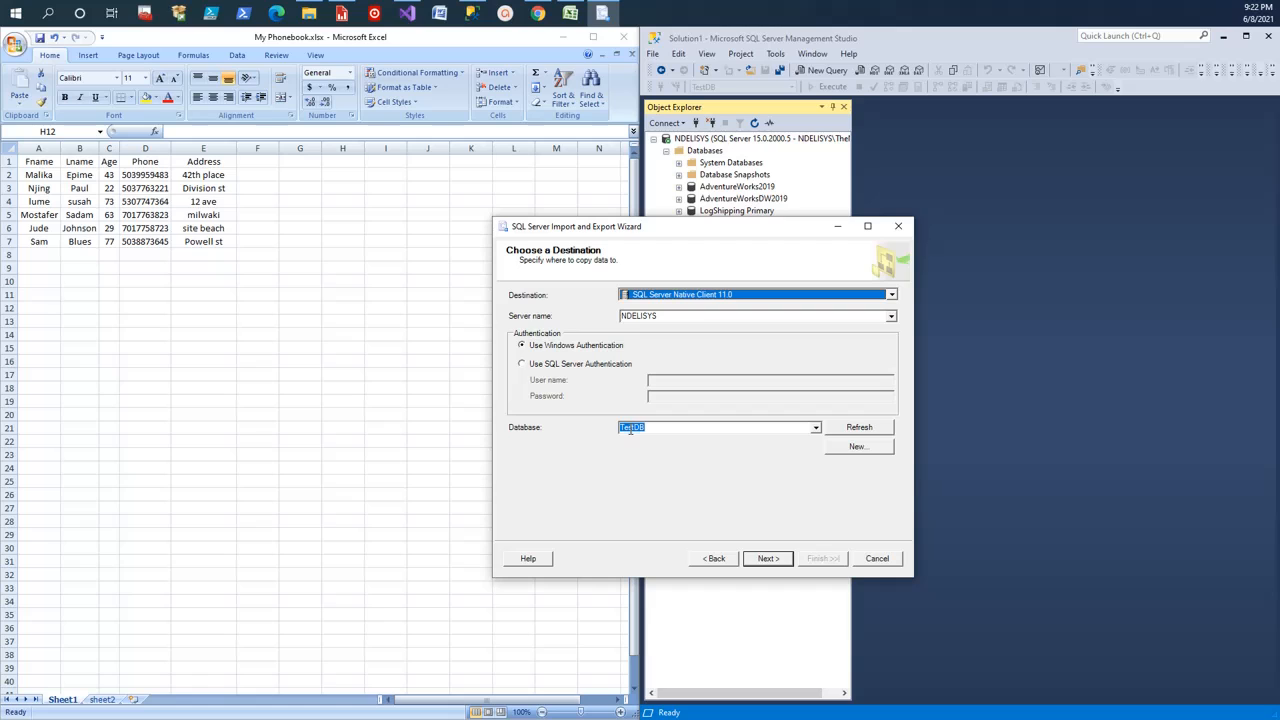
left_click_drag(760, 226, 477, 295)
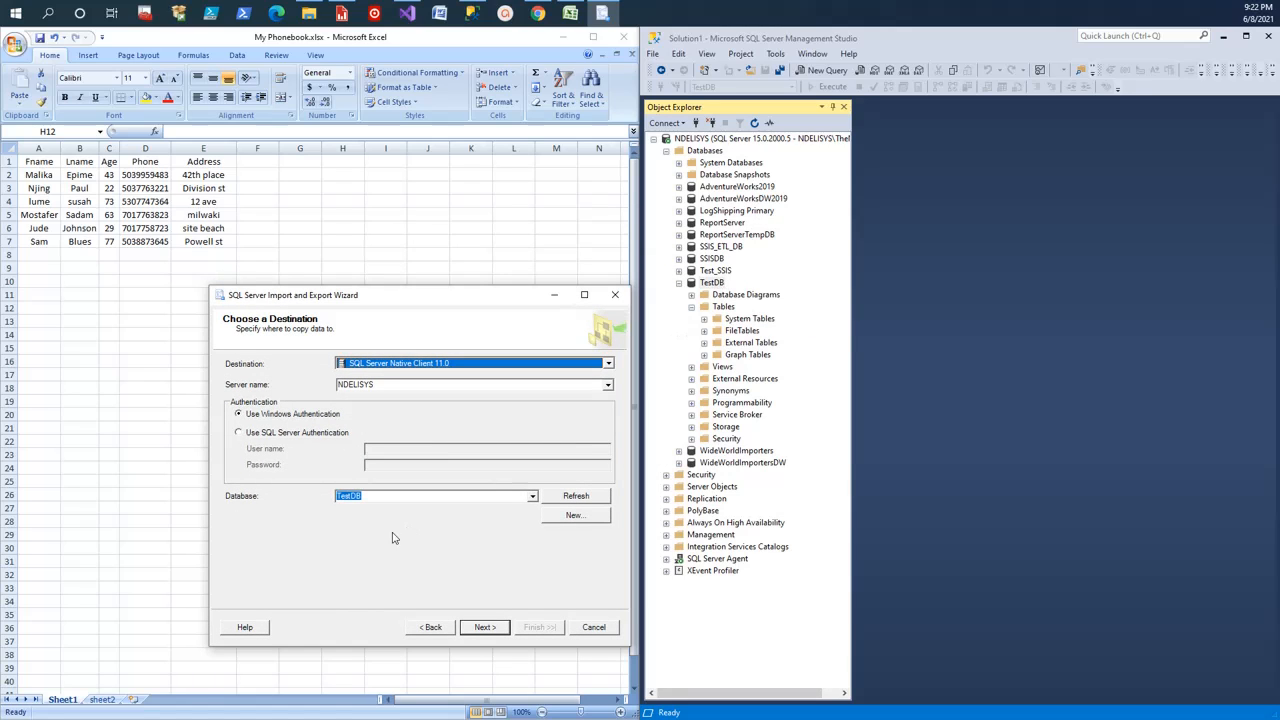
left_click(533, 497)
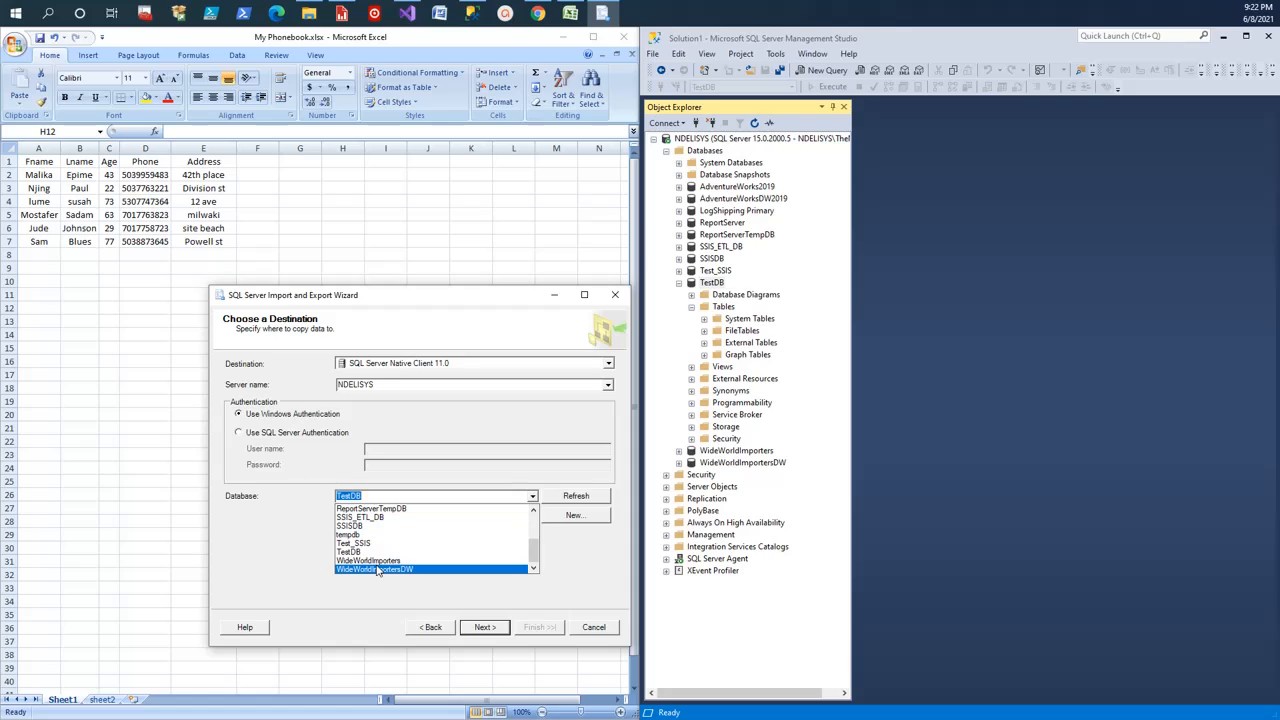
left_click(353, 552)
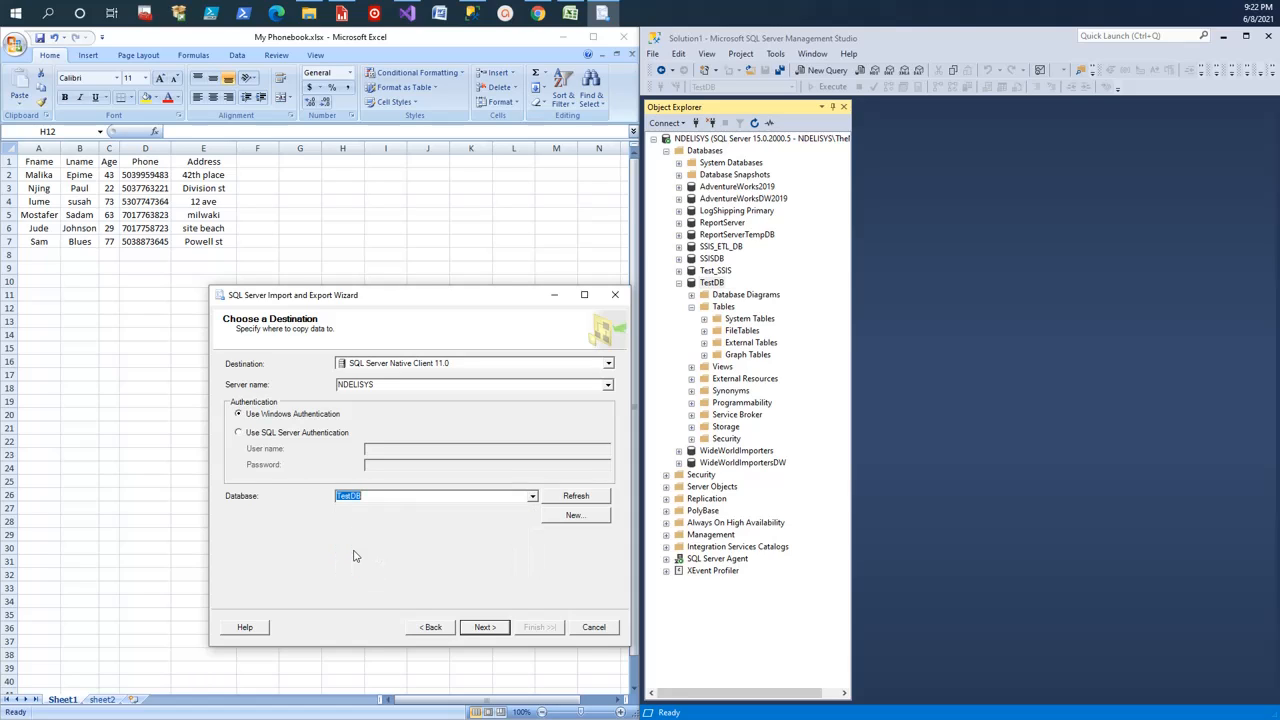
left_click(483, 627)
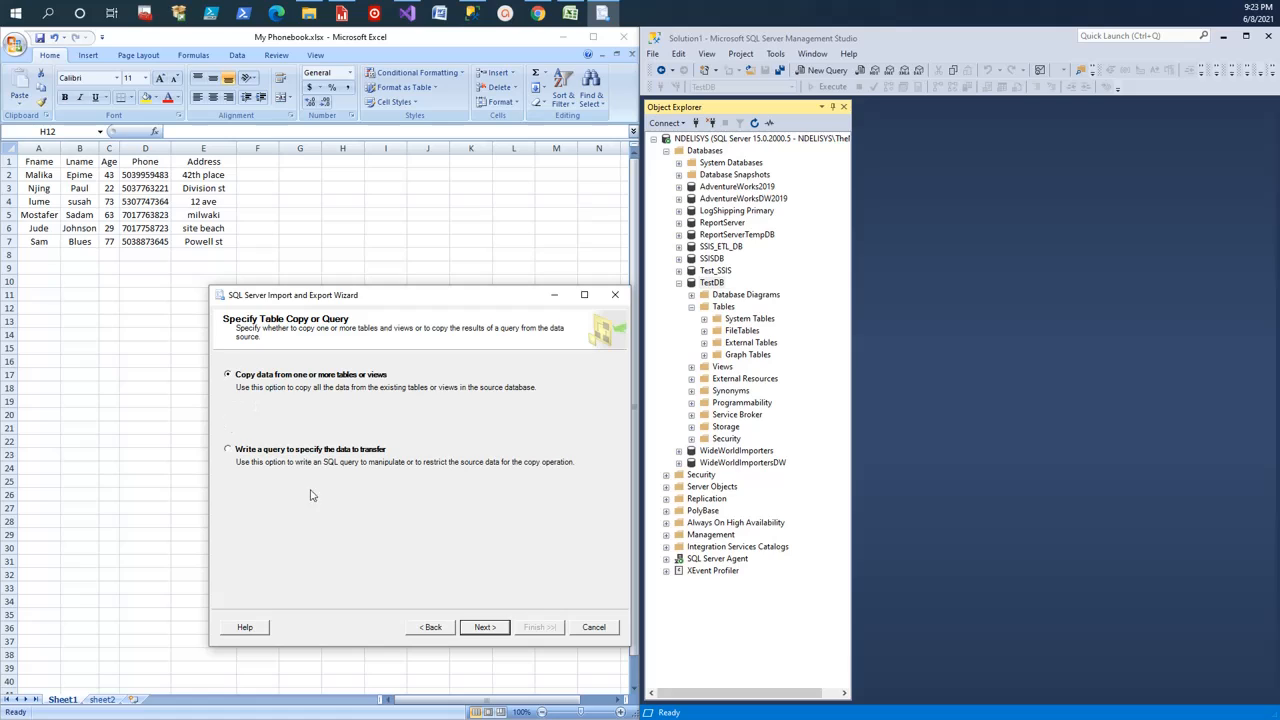
Choose to copy only the Sheet1$ table and check its column mappings and data preview
left_click(484, 627)
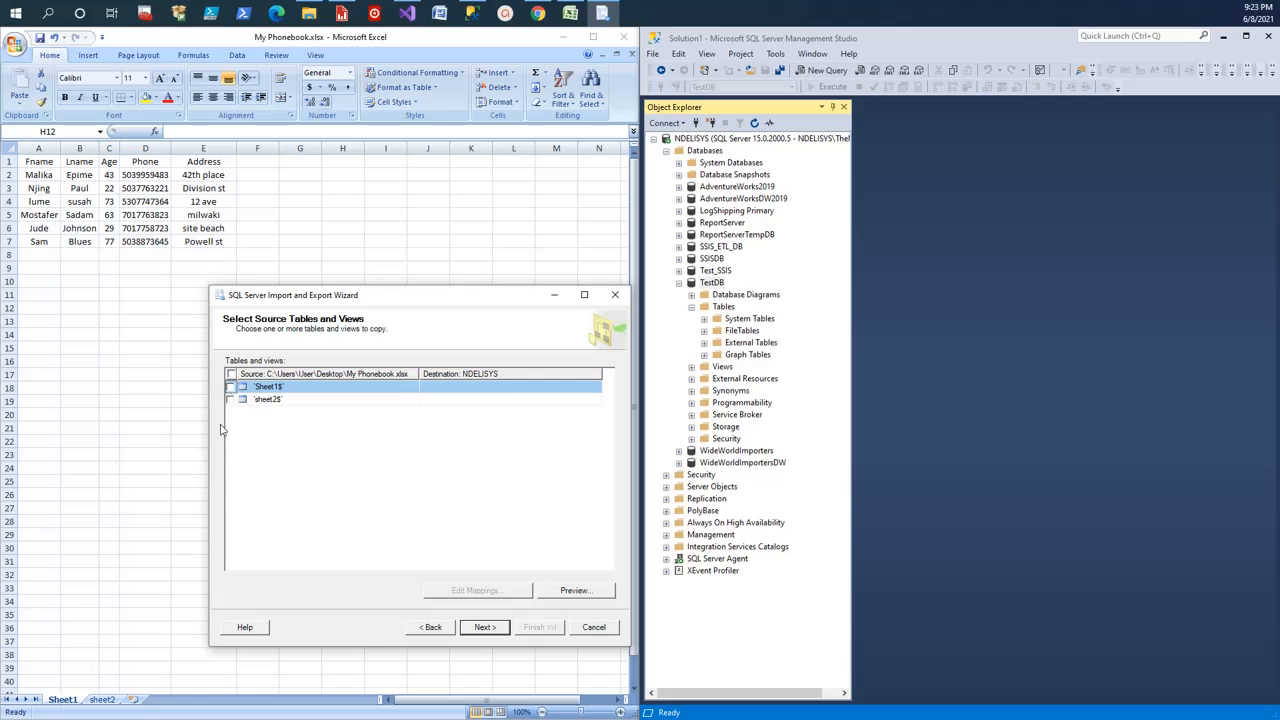
left_click(230, 387)
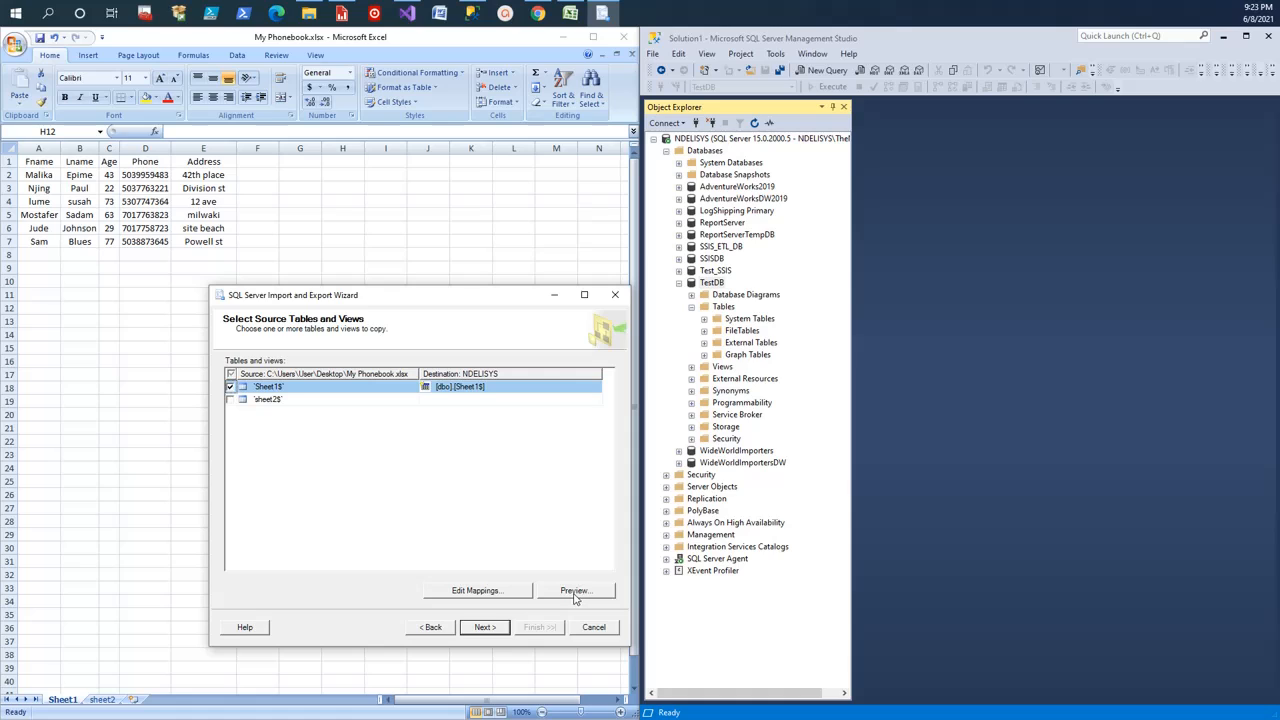
left_click(496, 594)
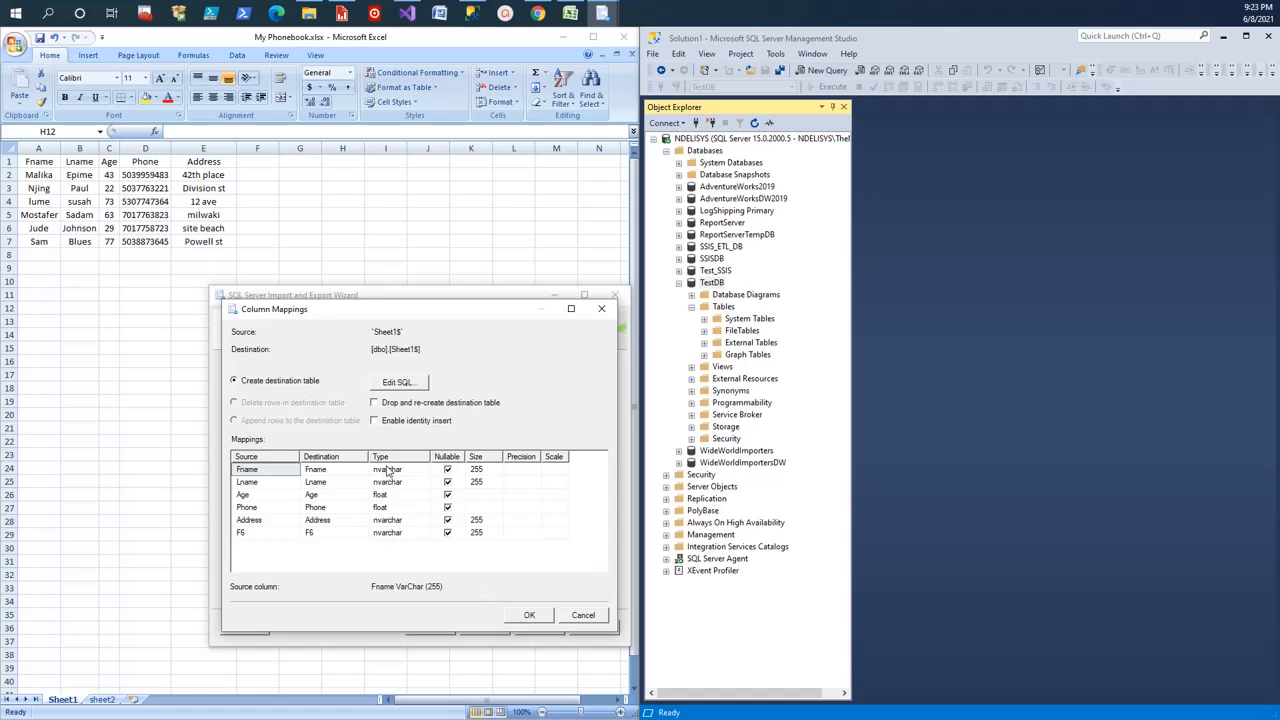
left_click(532, 616)
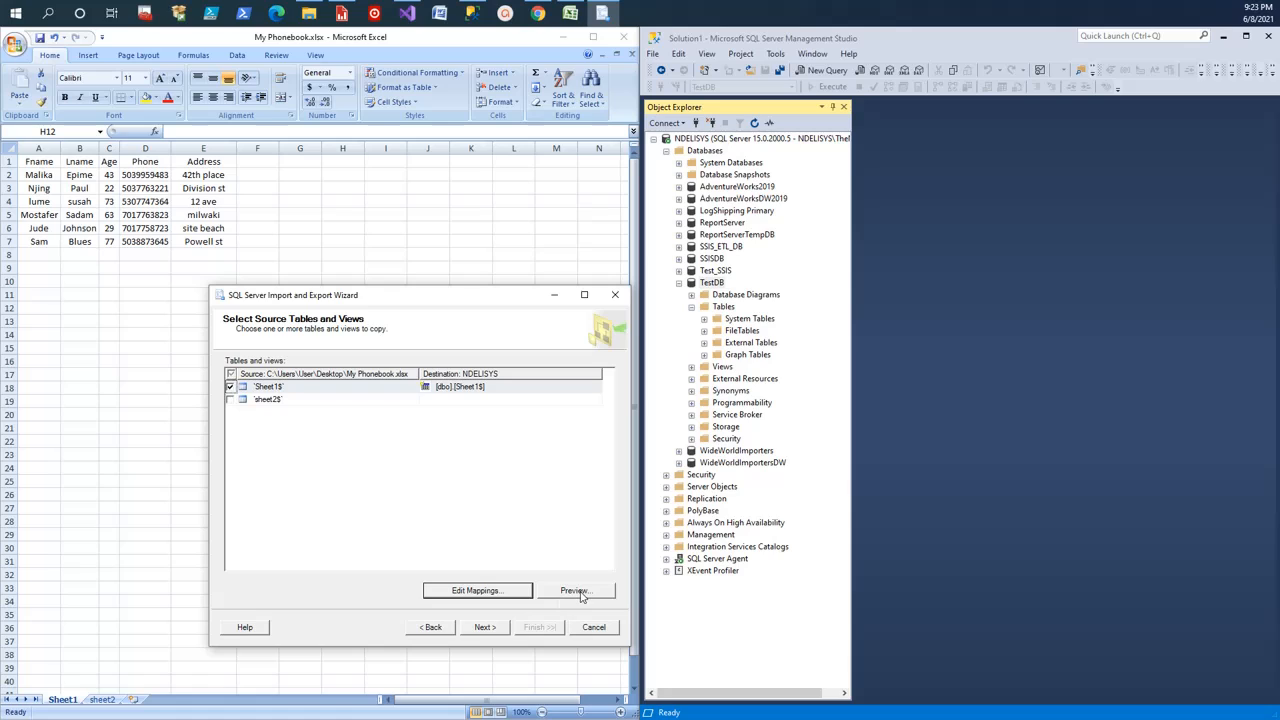
left_click(575, 591)
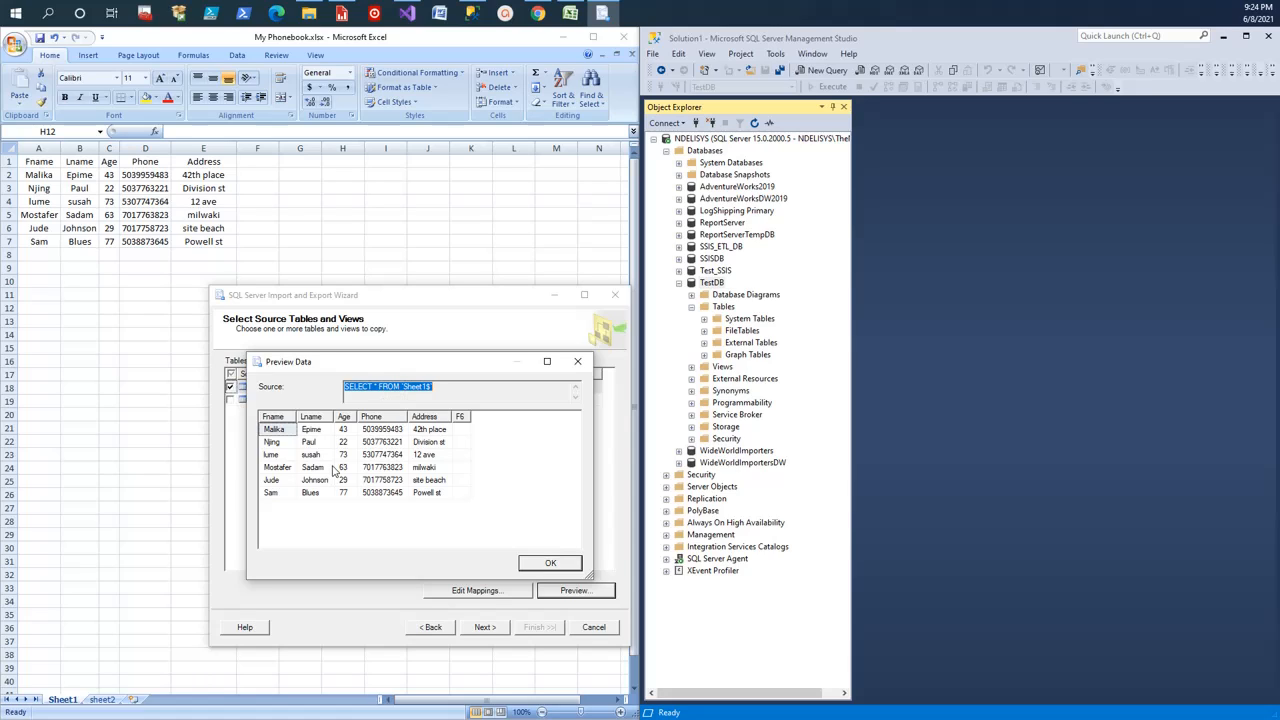
left_click(549, 564)
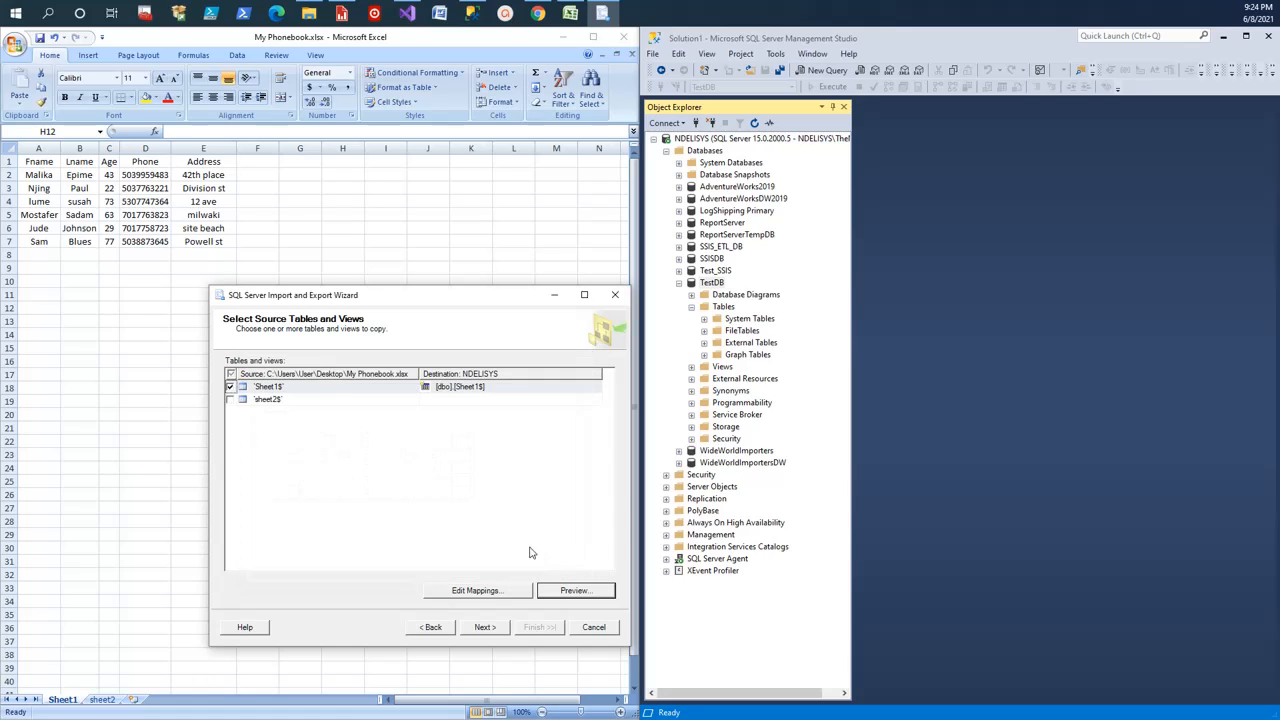
Run the import immediately without saving an SSIS package, and close the wizard
left_click(485, 627)
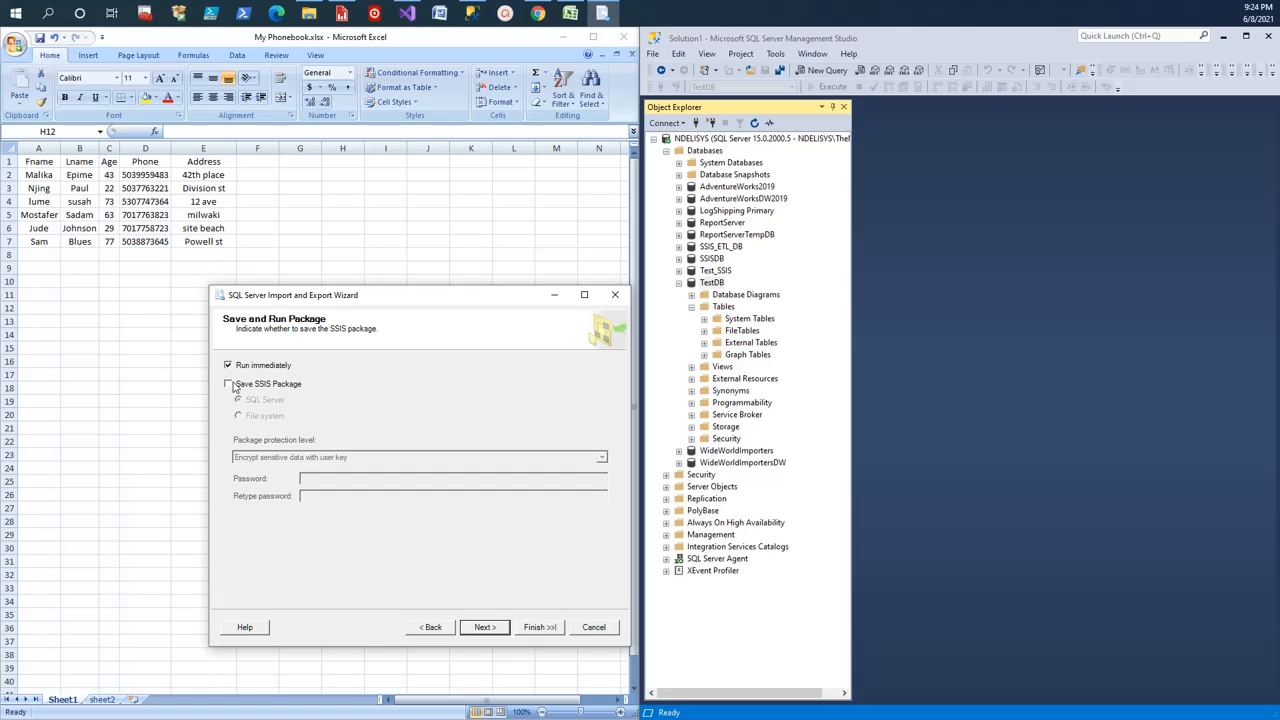
left_click(484, 627)
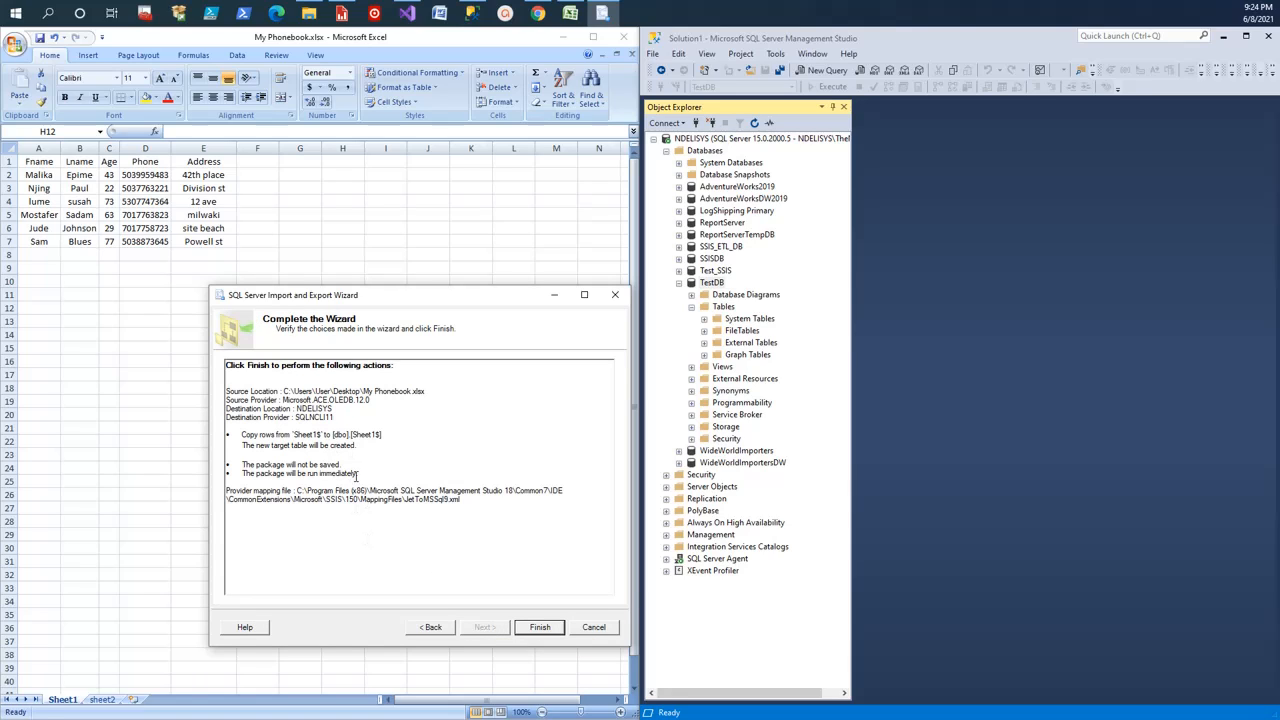
left_click(540, 628)
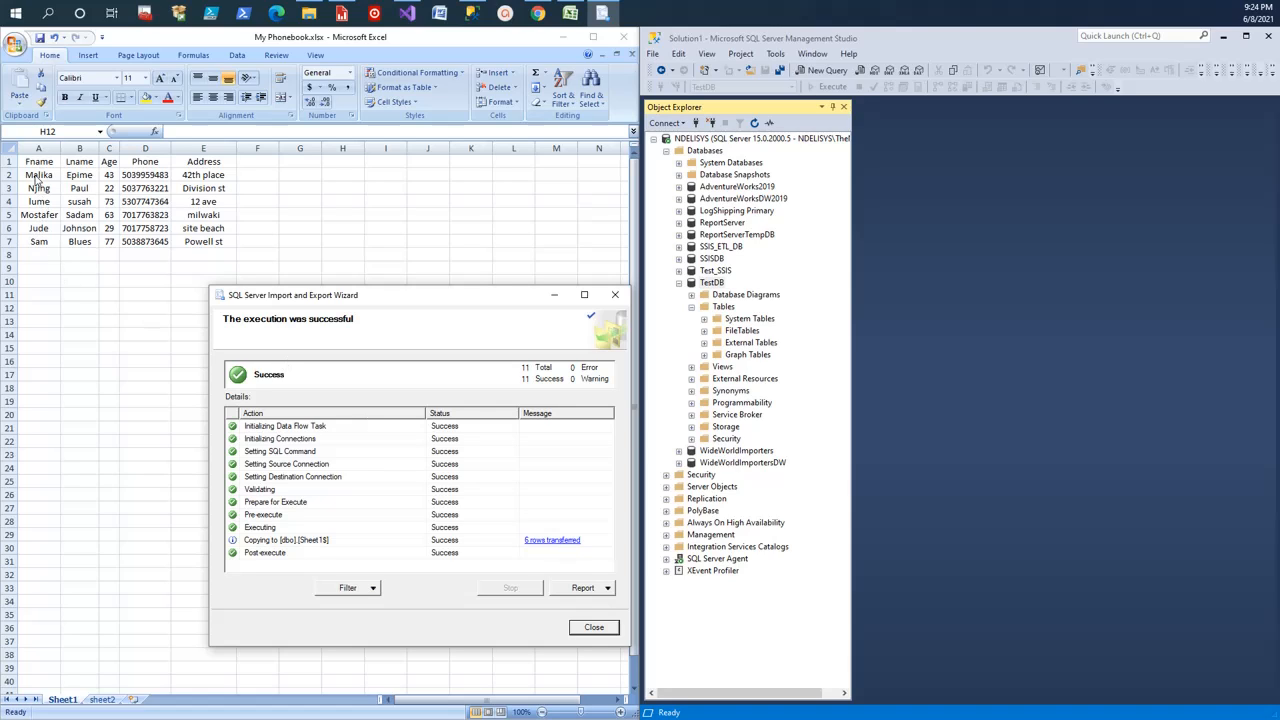
left_click(594, 628)
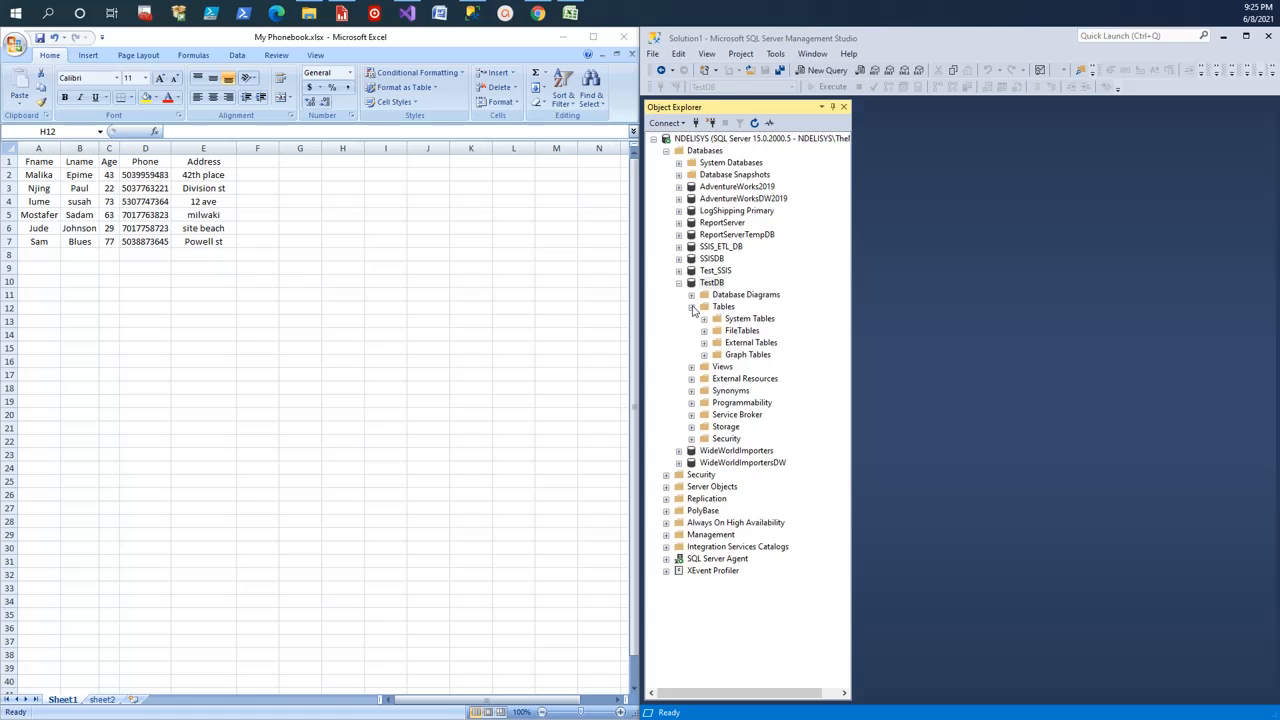
Refresh the Tables folder of the TestDB database
left_click(727, 310)
right_click(727, 311)
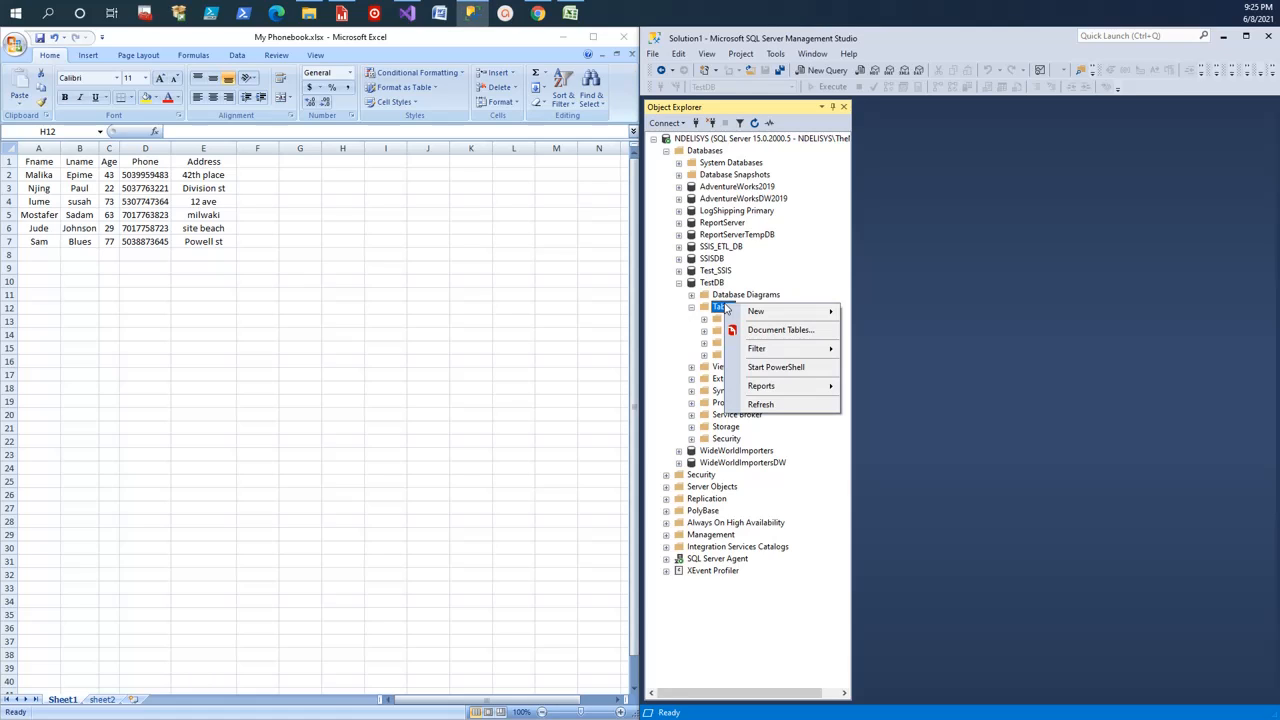
left_click(762, 404)
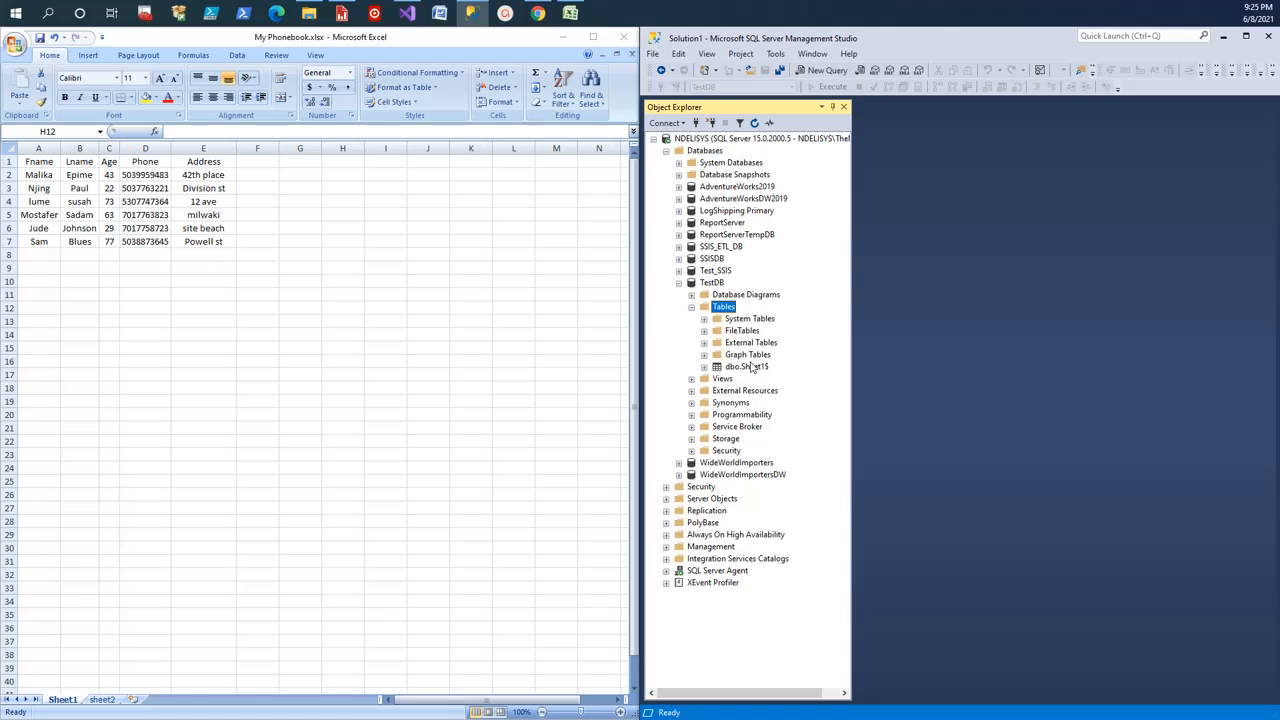
Rename the imported dbo.Sheet1$ table to Test_table1
left_click(746, 368)
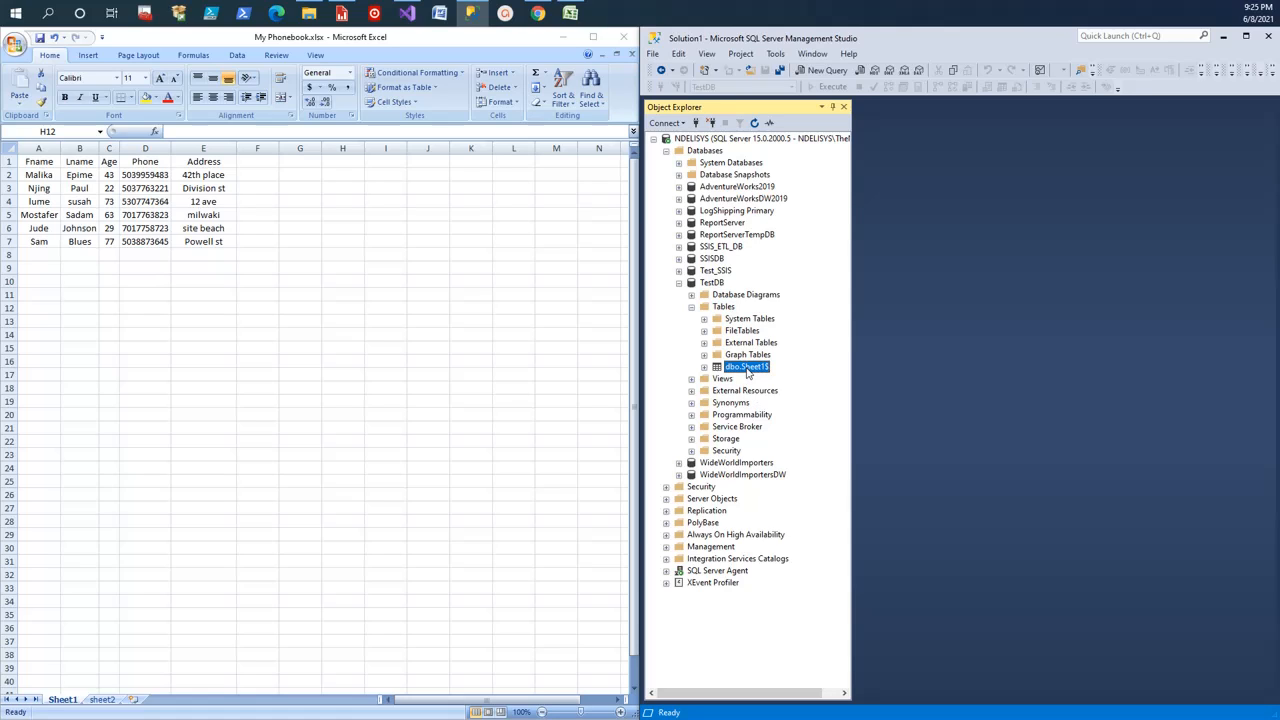
right_click(748, 370)
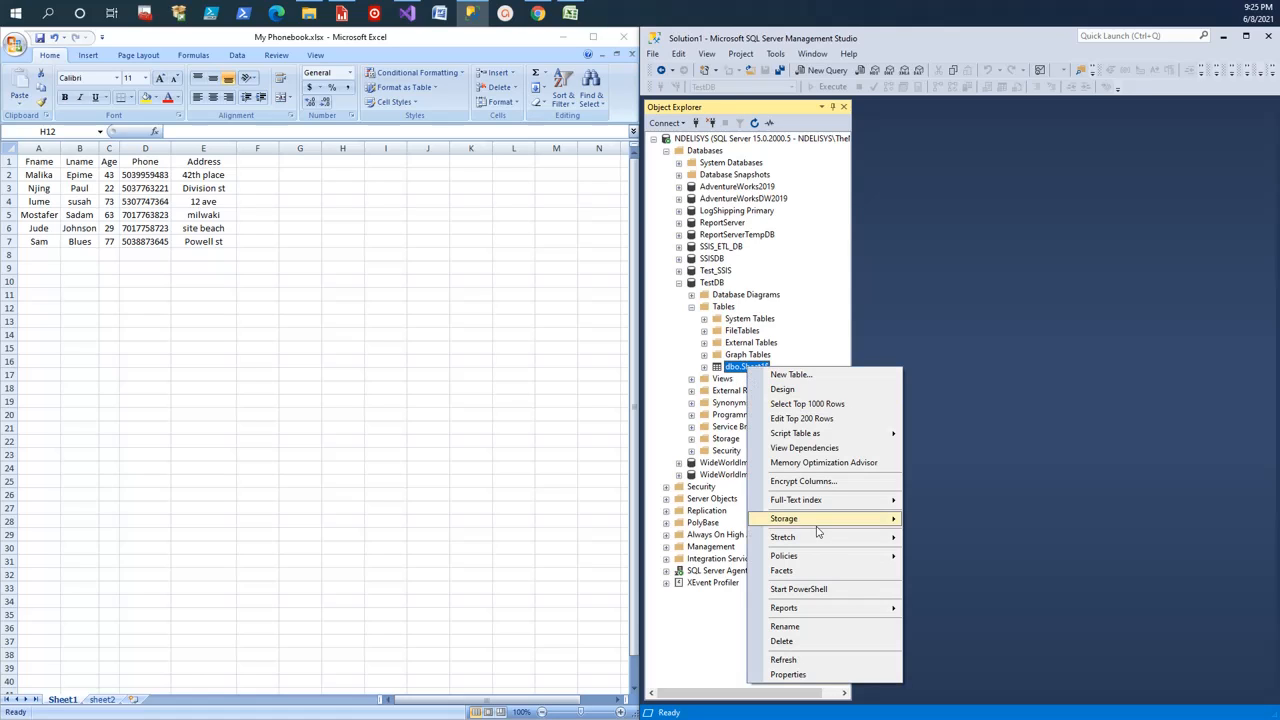
left_click(784, 627)
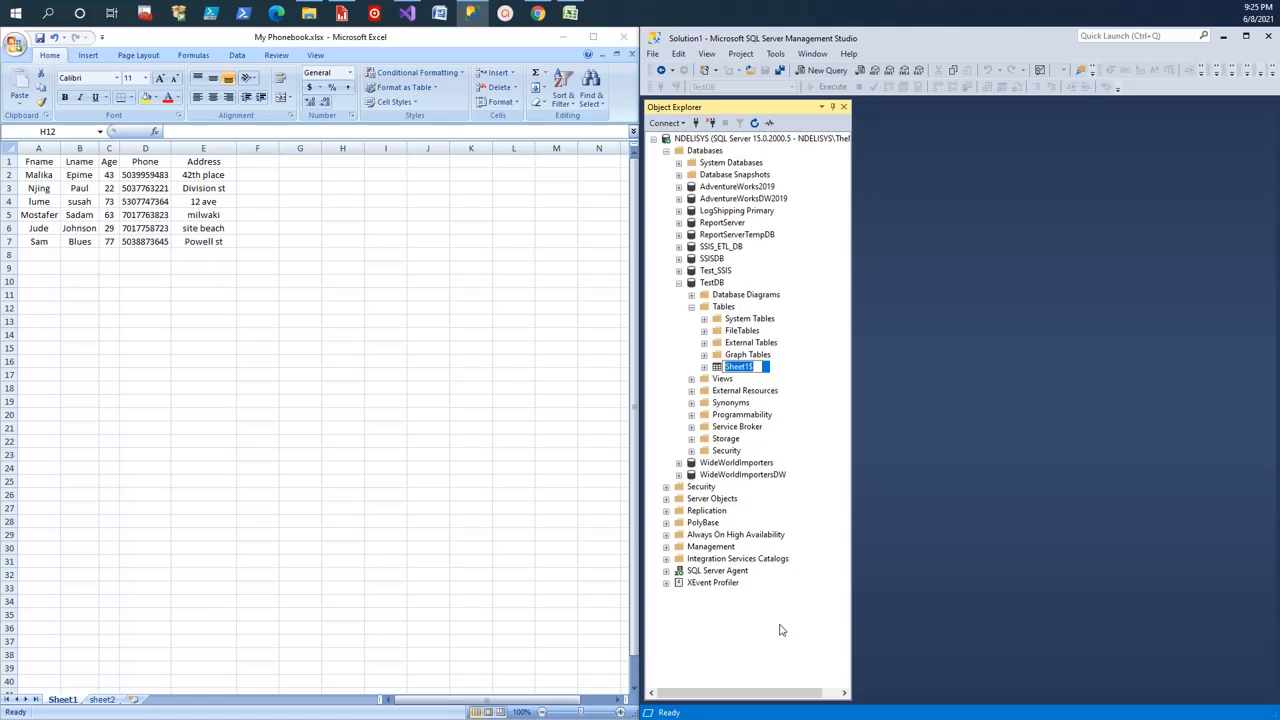
type("Tes")
type("t_table1")
key("Return")
Query the top 1000 rows of the dbo.Test_table1 table to inspect the imported data
right_click(745, 370)
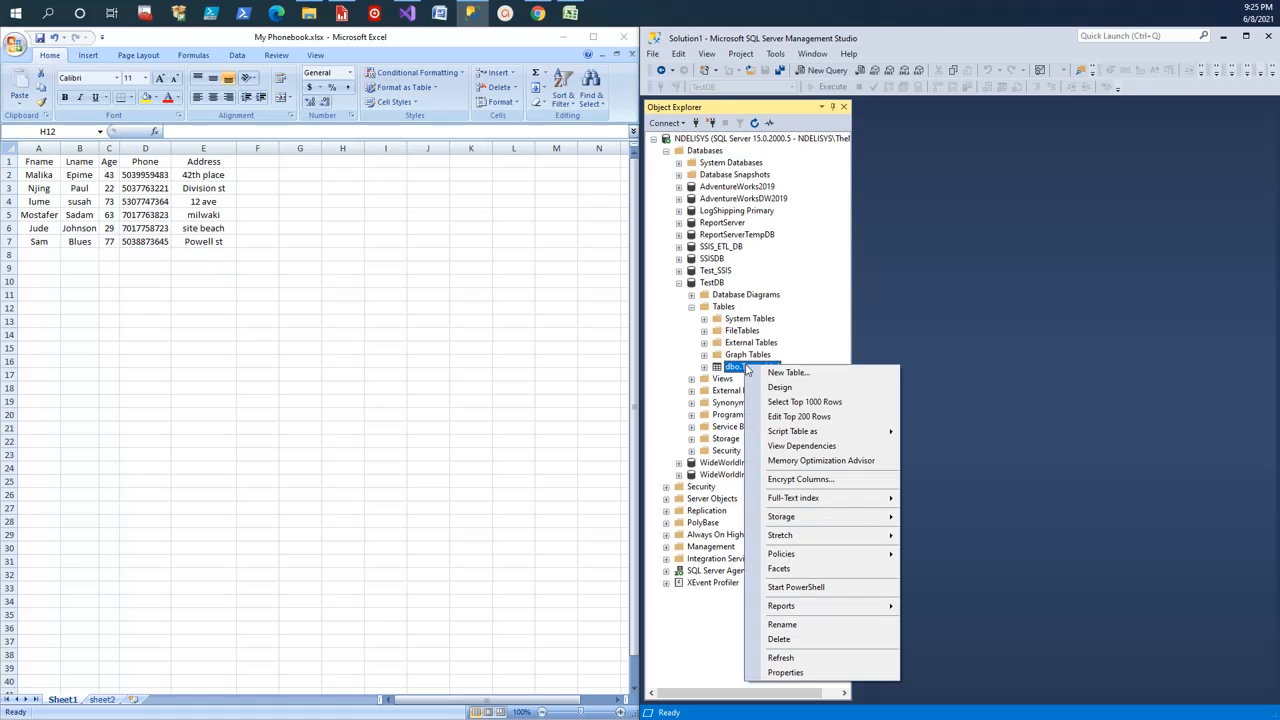
left_click(820, 404)
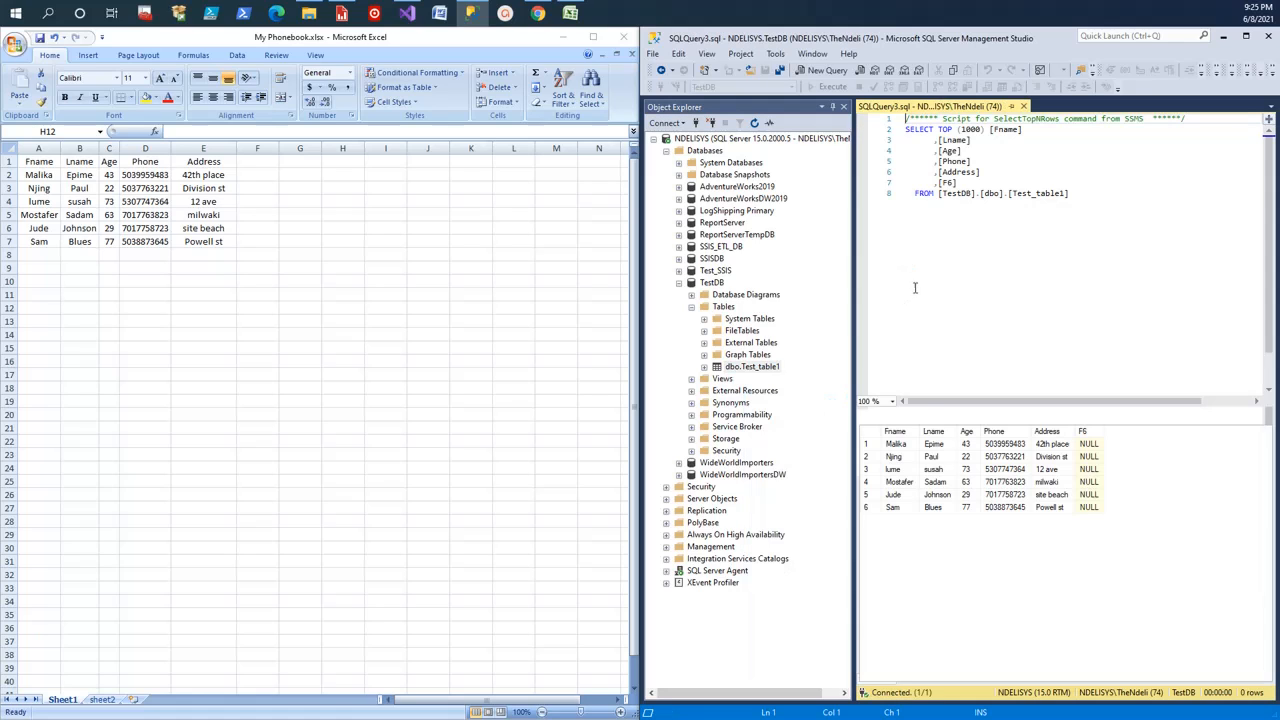